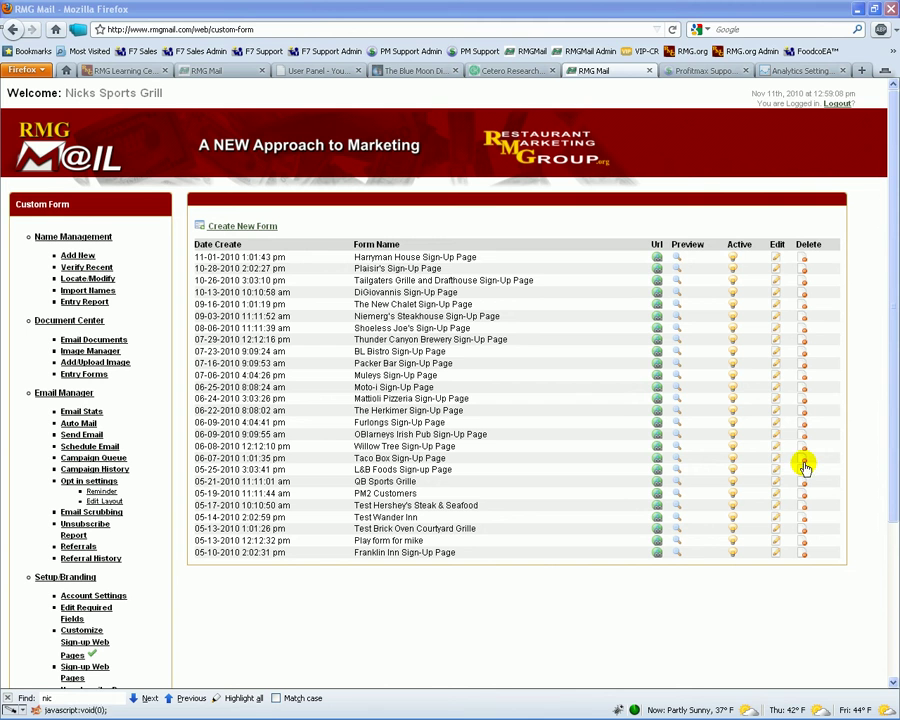
# Open the Taco Box Sign-Up Page form for editing and show its your info, spouse info and children info field settings.
pyautogui.click(775, 460)
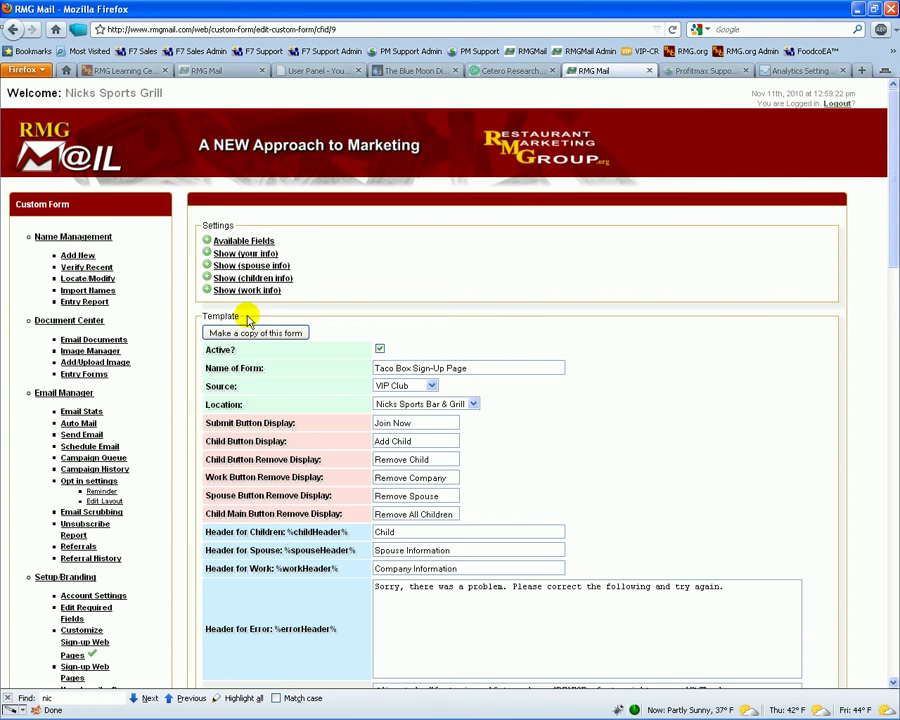
pyautogui.click(268, 254)
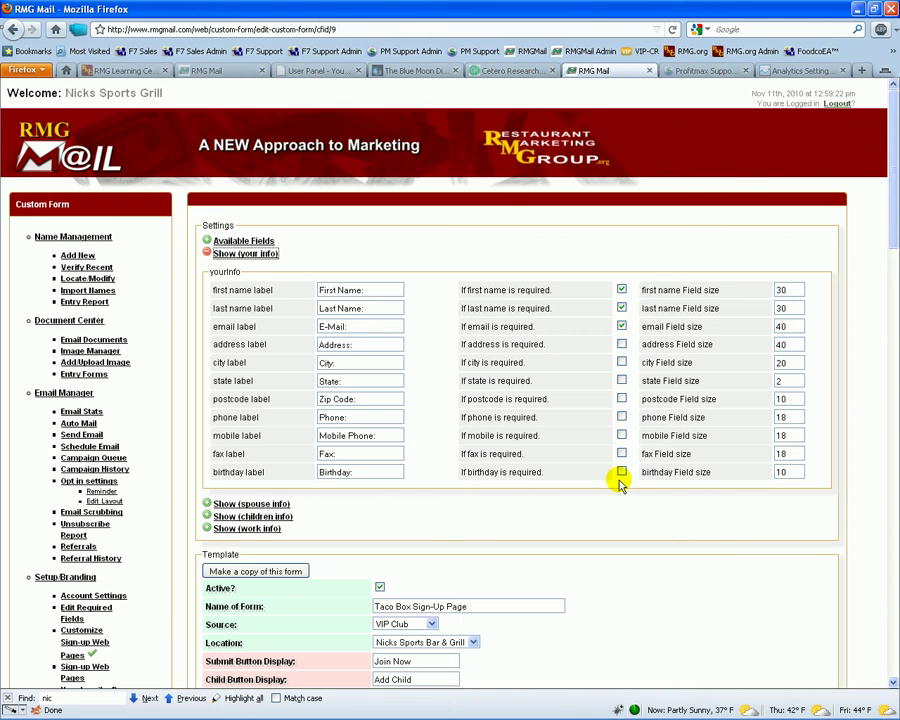
pyautogui.click(621, 307)
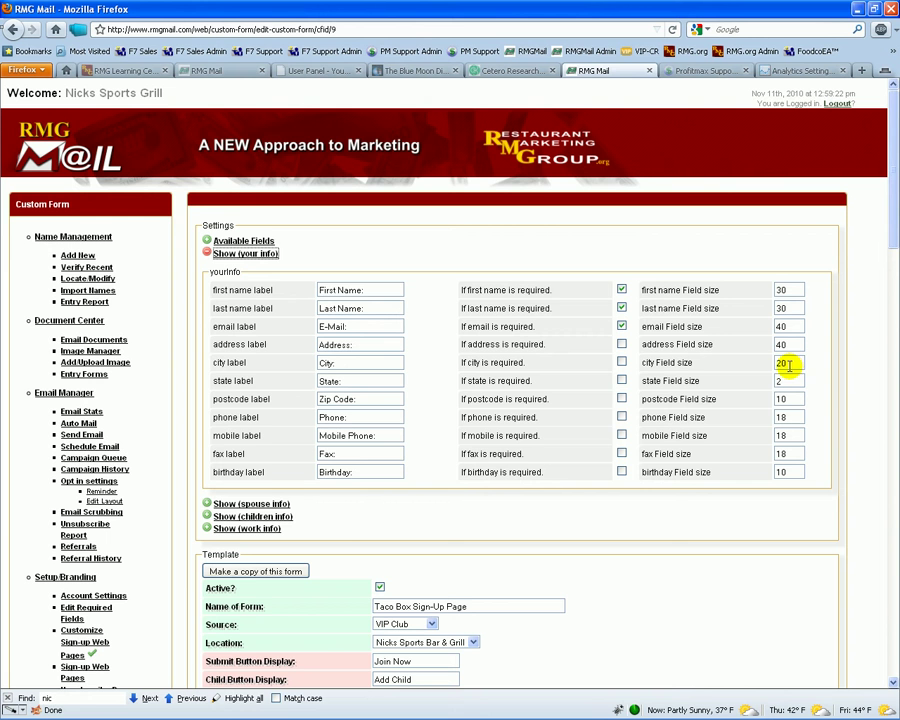
pyautogui.click(263, 505)
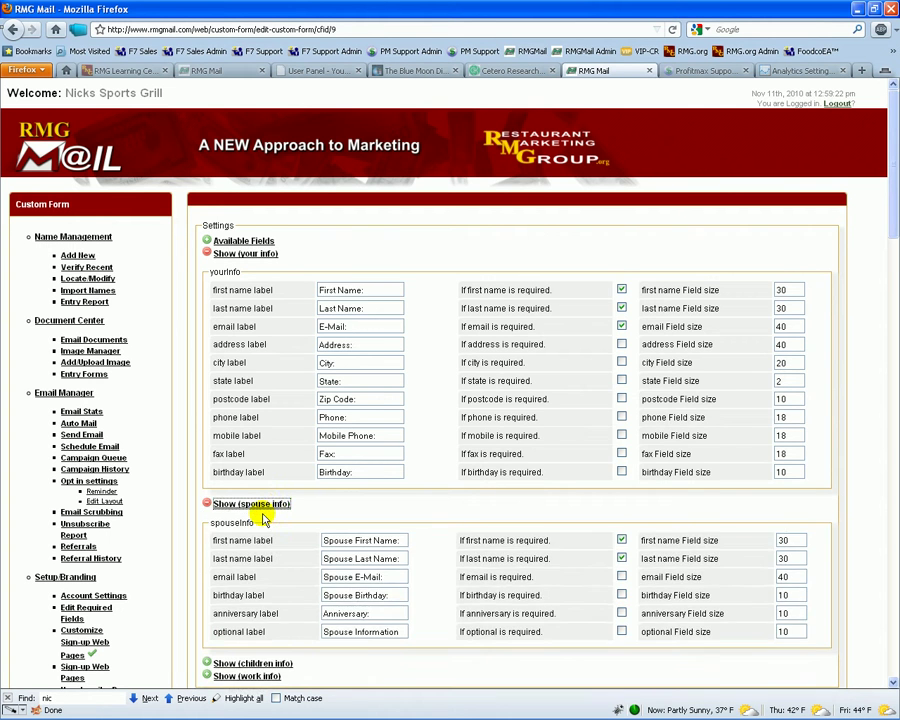
pyautogui.scroll(-6, 260, 512)
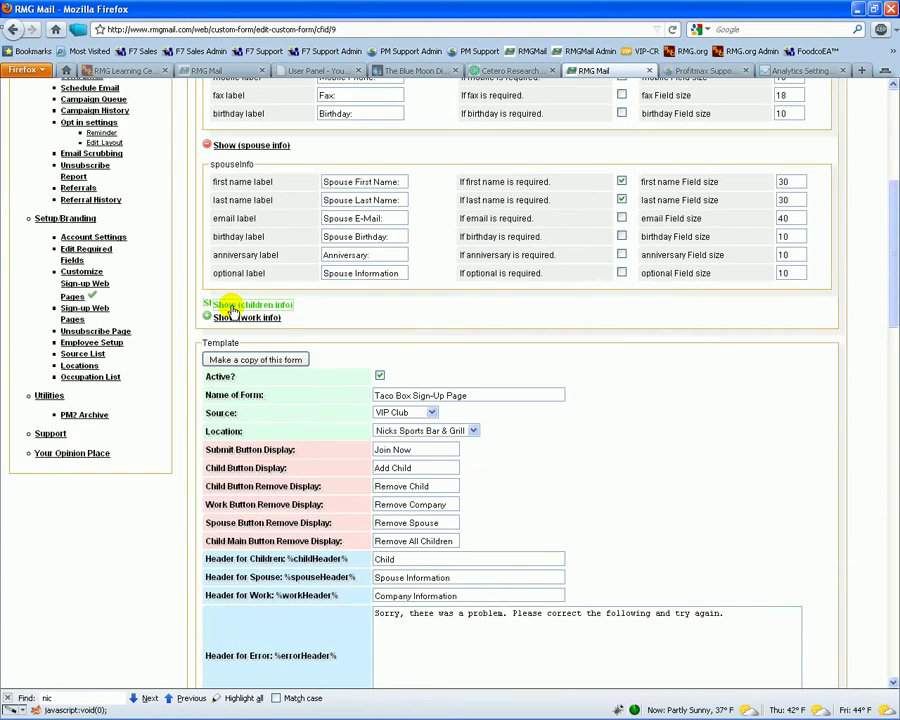
pyautogui.click(230, 308)
pyautogui.scroll(-5, 127, 396)
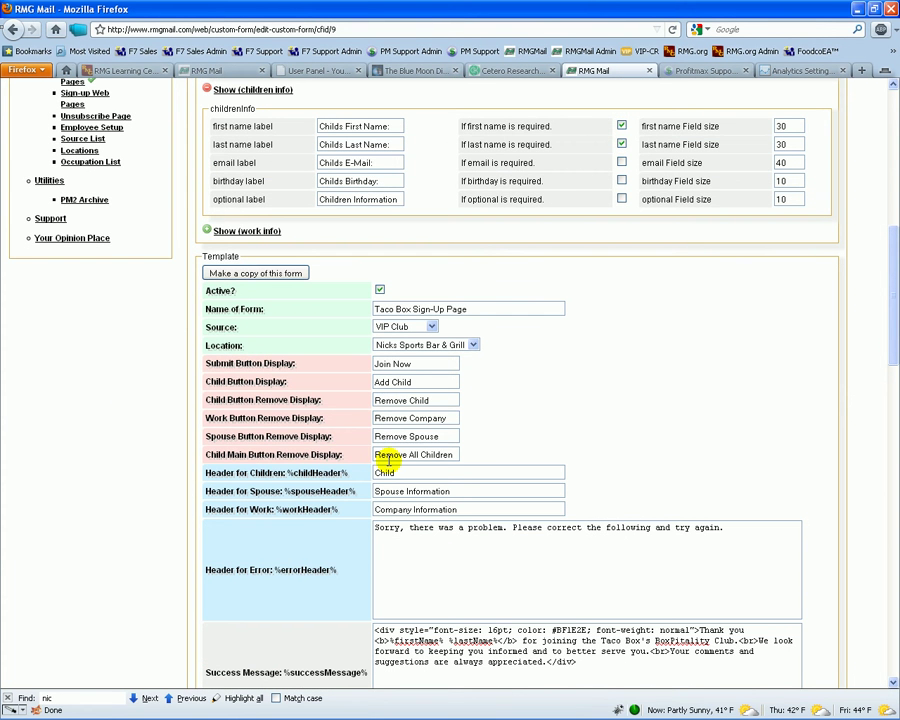
# Review the form's template settings, messages, style code and Thank You Page code.
pyautogui.scroll(-5, 340, 510)
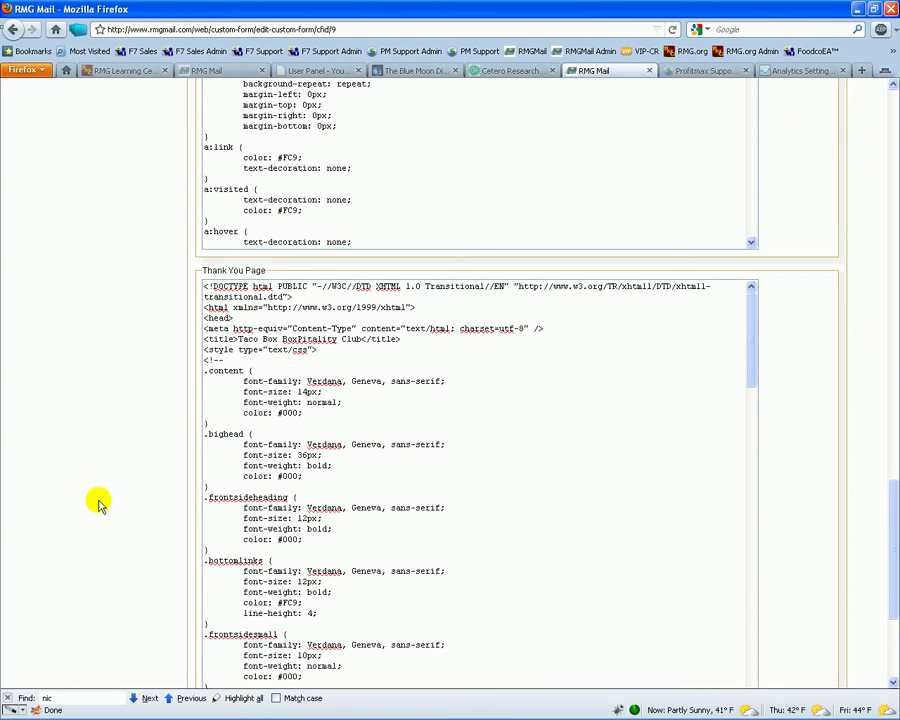
pyautogui.scroll(-5, 115, 490)
pyautogui.scroll(15, 124, 484)
# Return to the list of custom sign-up forms and preview the Shoeless Joe's Sign-Up Page.
pyautogui.click(78, 487)
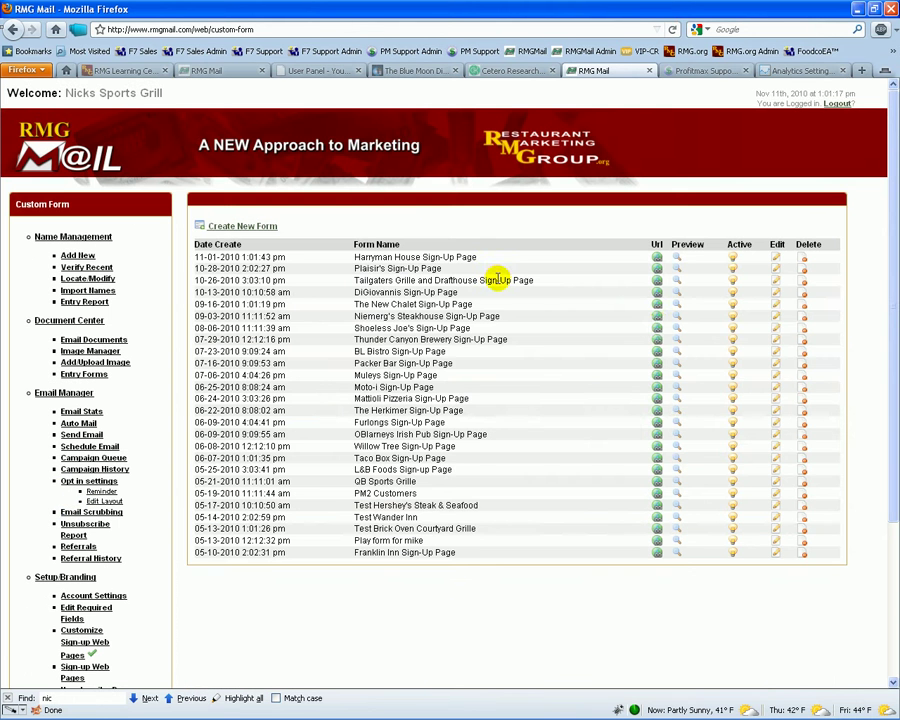
pyautogui.click(676, 328)
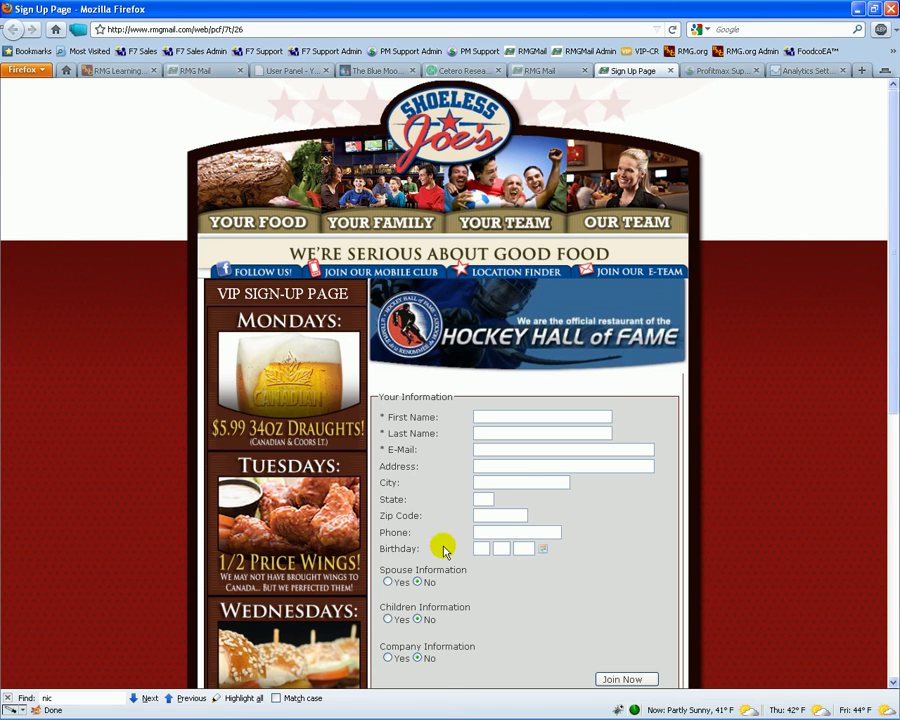
pyautogui.scroll(-5, 390, 300)
# Answer Yes to Spouse Information and Children Information on the previewed sign-up form to show their fields.
pyautogui.click(388, 295)
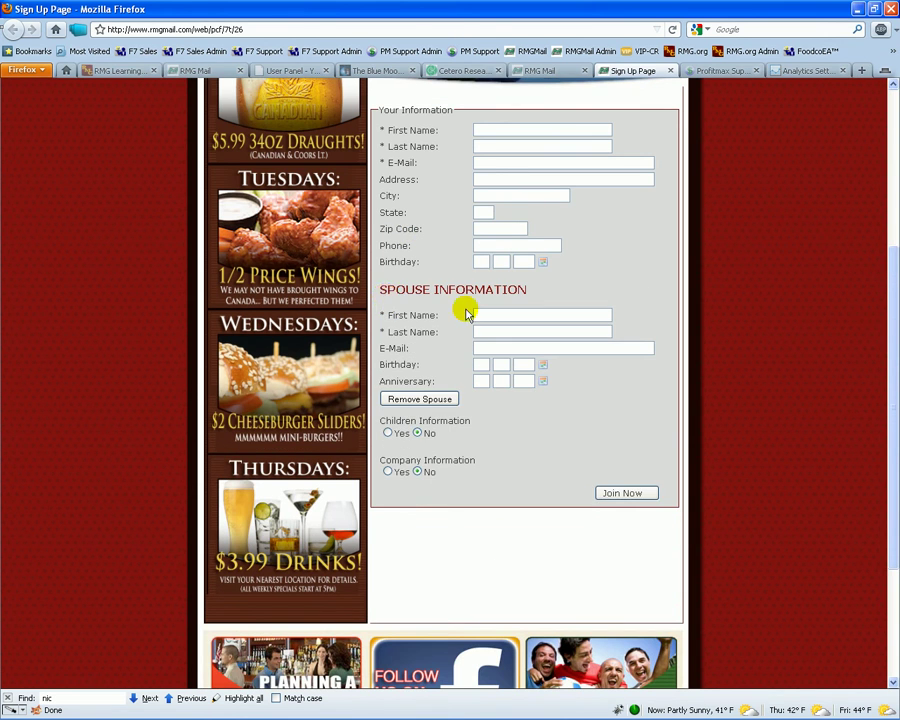
pyautogui.click(388, 433)
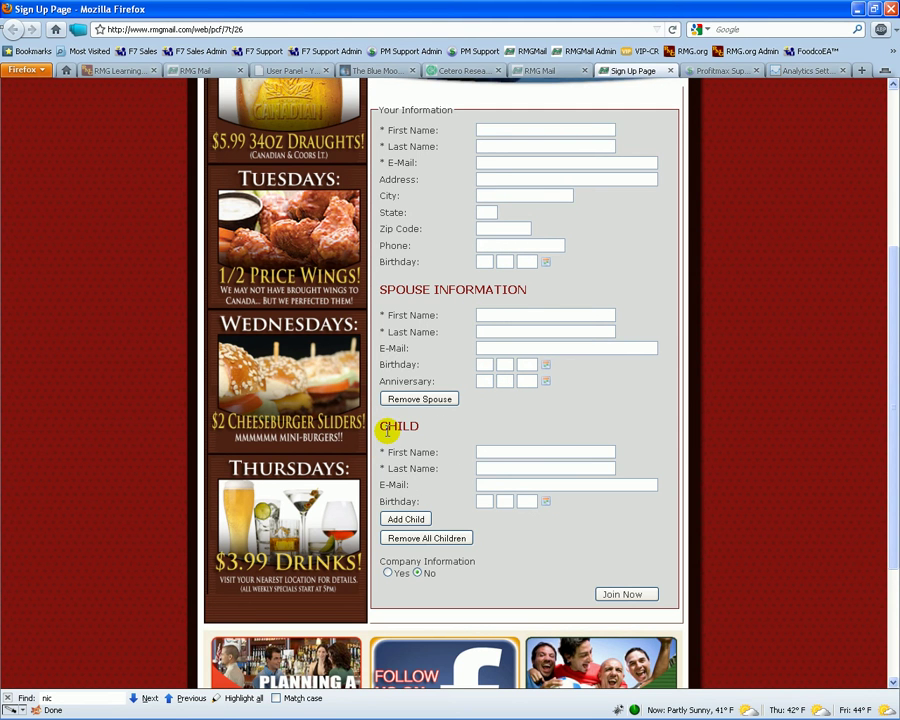
pyautogui.scroll(-2, 387, 430)
pyautogui.click(492, 384)
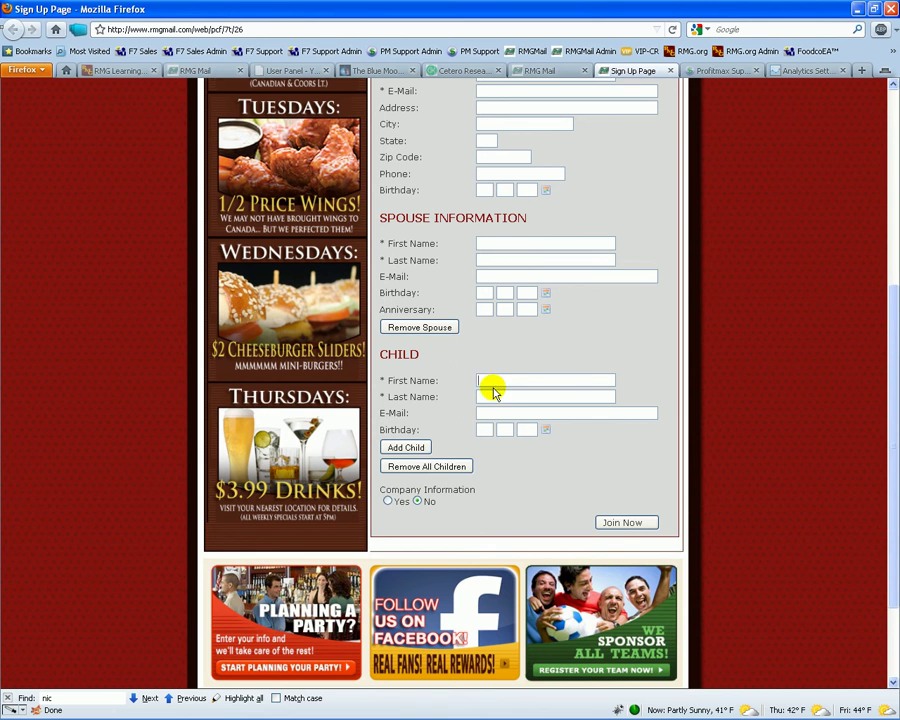
# Add a second child entry to the sign-up form and answer Yes to Company Information.
pyautogui.click(404, 449)
pyautogui.scroll(-3, 440, 495)
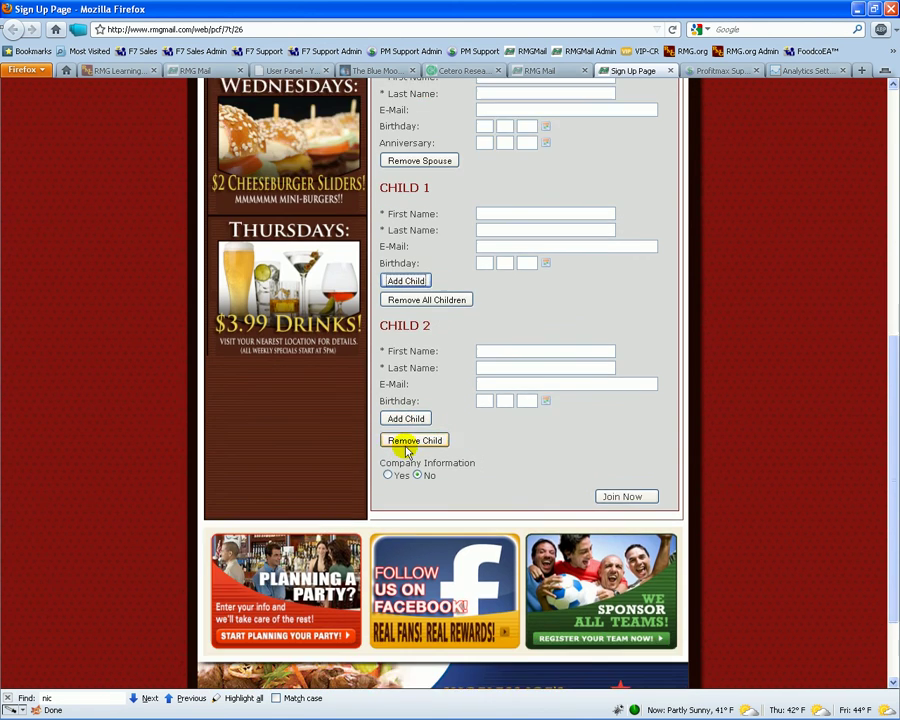
pyautogui.scroll(-1, 408, 452)
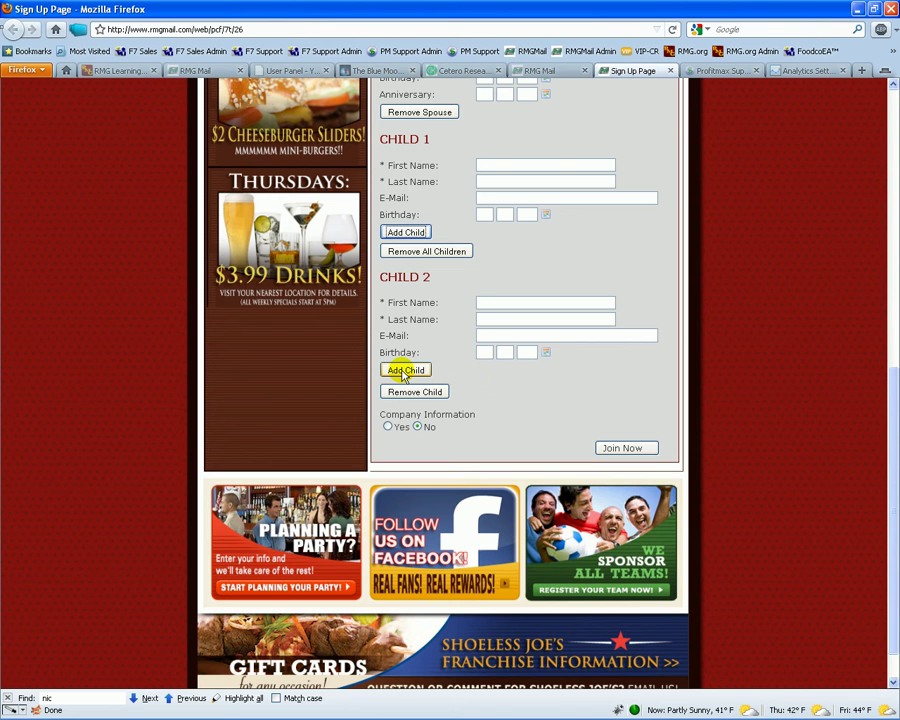
pyautogui.click(388, 427)
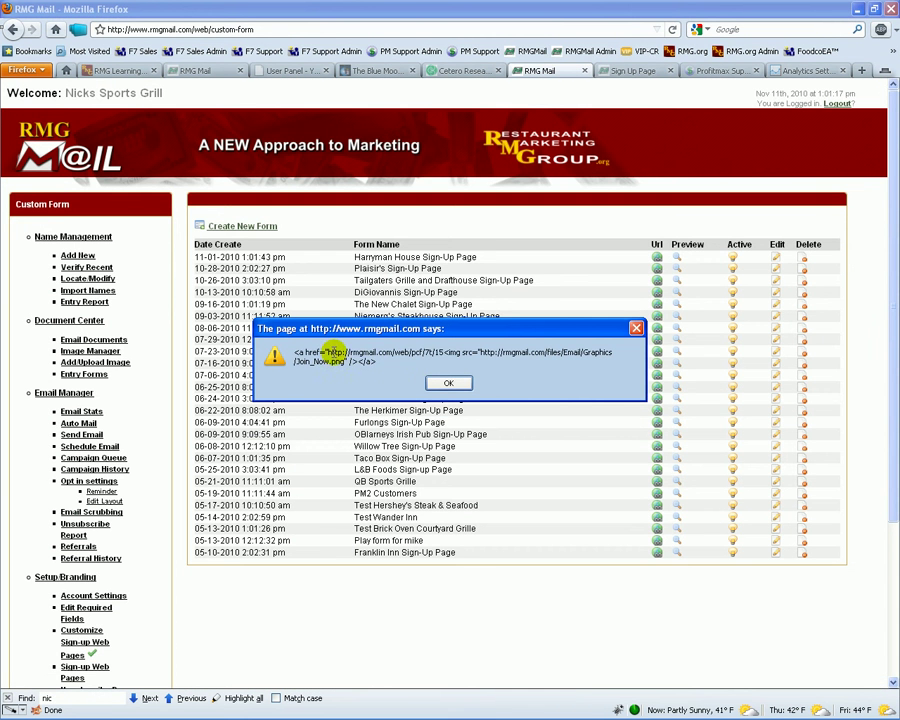
# Highlight the sign-up page URL in the Join Now link code, as well as the complete HTML link code.
pyautogui.moveTo(328, 352); pyautogui.dragTo(446, 352)
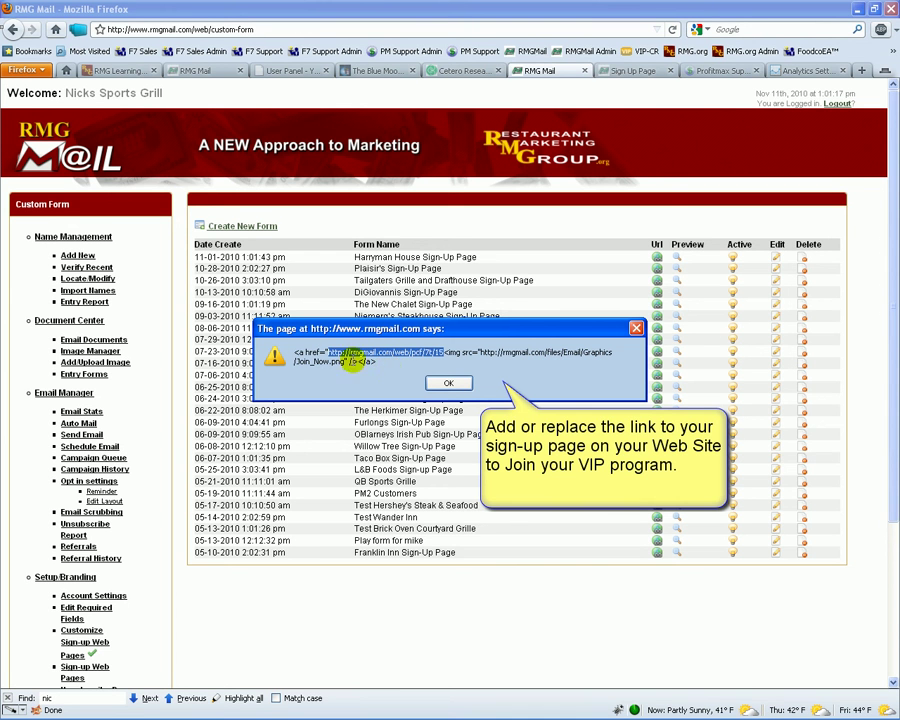
pyautogui.click(296, 355)
pyautogui.moveTo(296, 355); pyautogui.dragTo(378, 362)
pyautogui.click(380, 362)
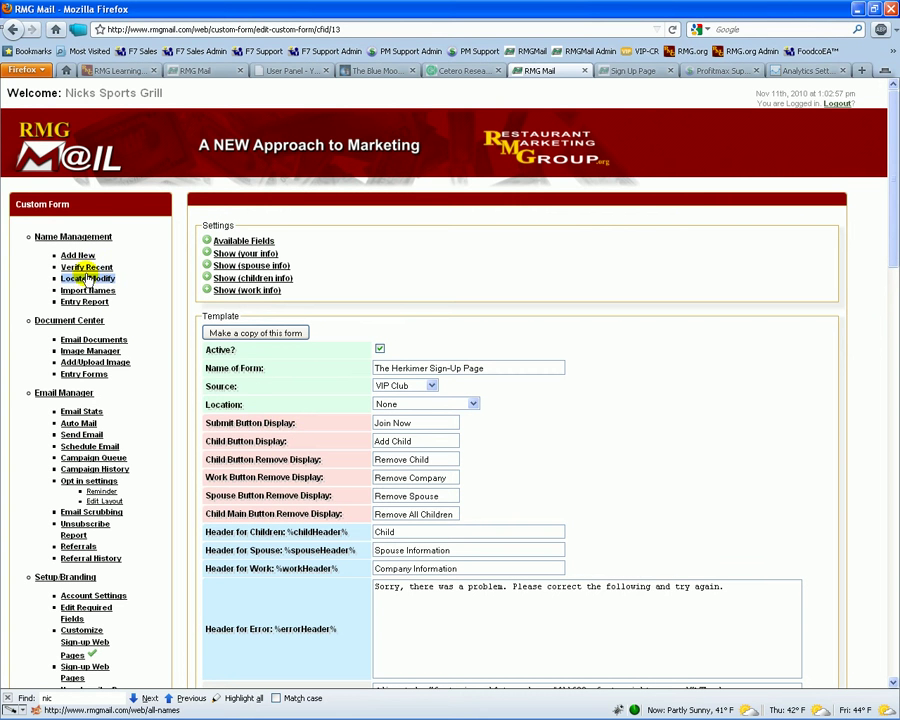
# View the recently entered names awaiting verification, and run an unfiltered search in Locate/Modify.
pyautogui.click(88, 268)
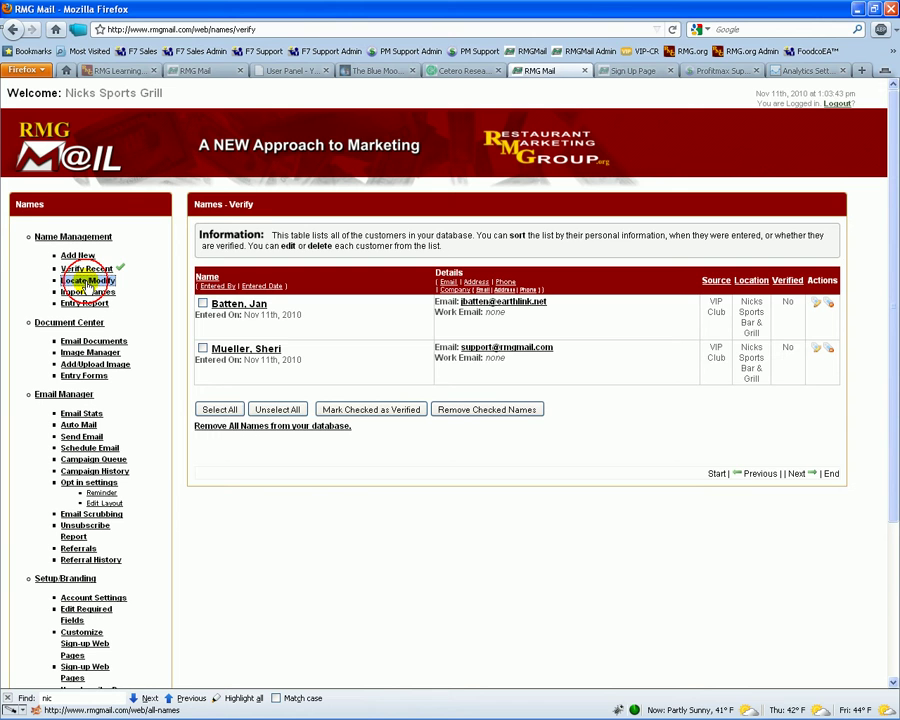
pyautogui.click(88, 280)
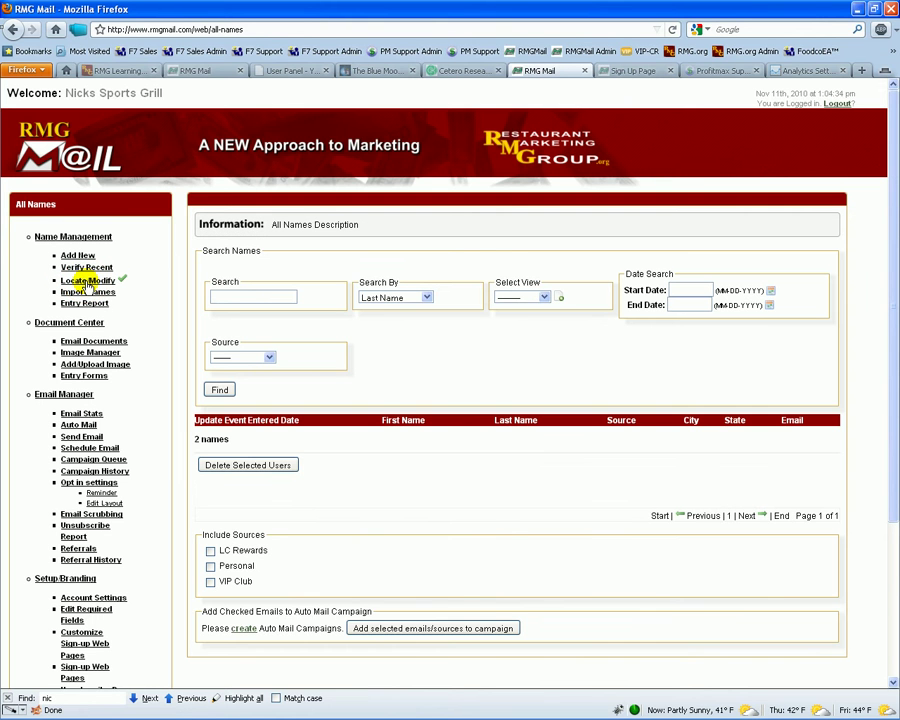
pyautogui.click(219, 390)
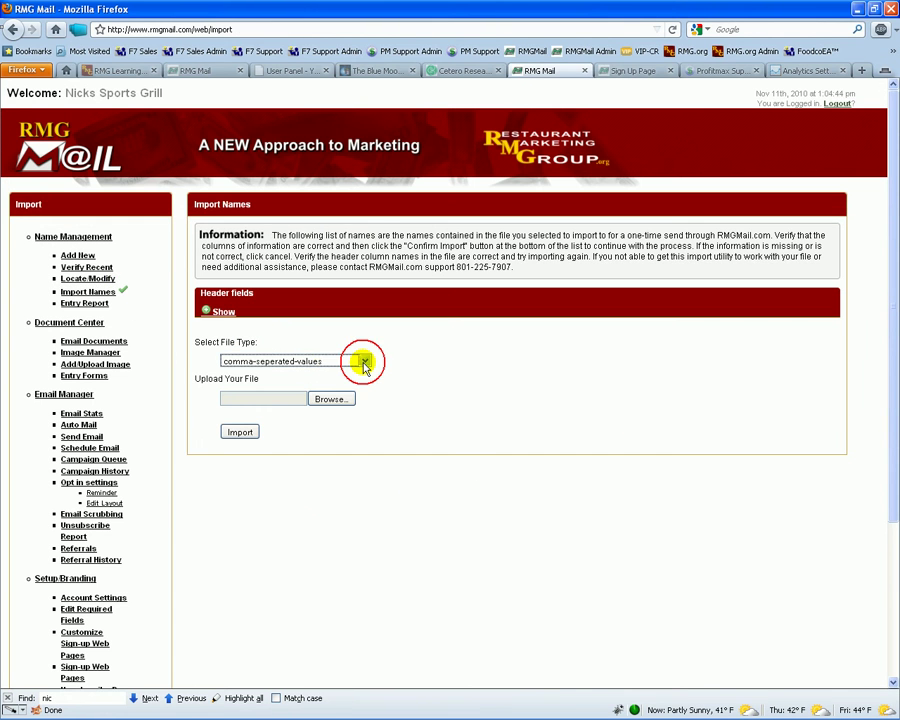
# On the Import Names page, choose comma-separated values as file type and look through the accepted header fields.
pyautogui.click(364, 362)
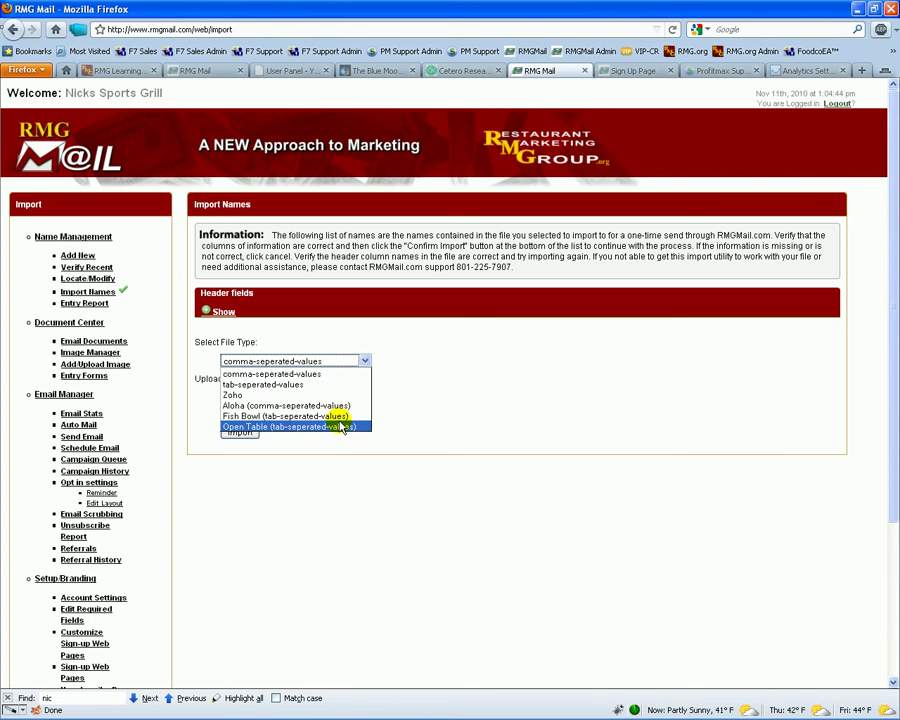
pyautogui.click(278, 375)
pyautogui.click(223, 312)
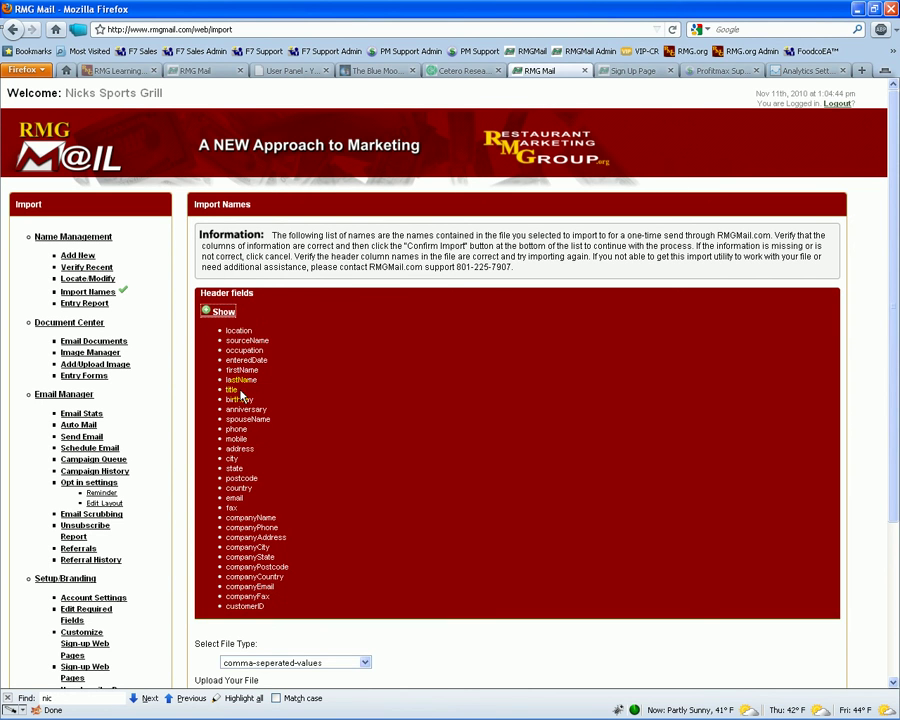
pyautogui.click(233, 505)
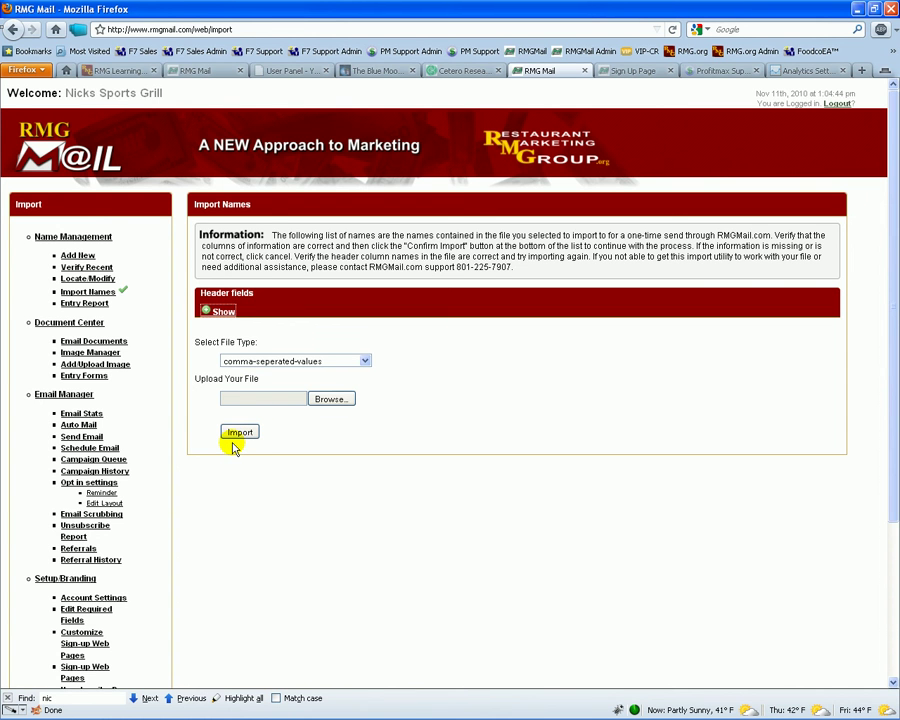
# Open the double opt-in settings and review the verification email's HTML contents and live preview.
pyautogui.scroll(-3, 138, 384)
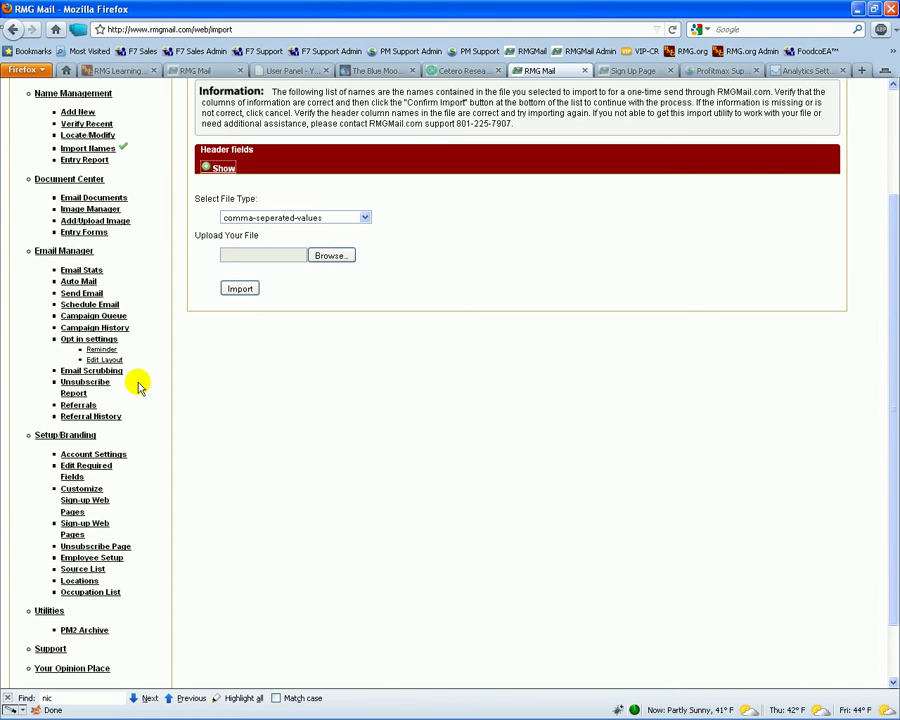
pyautogui.click(93, 341)
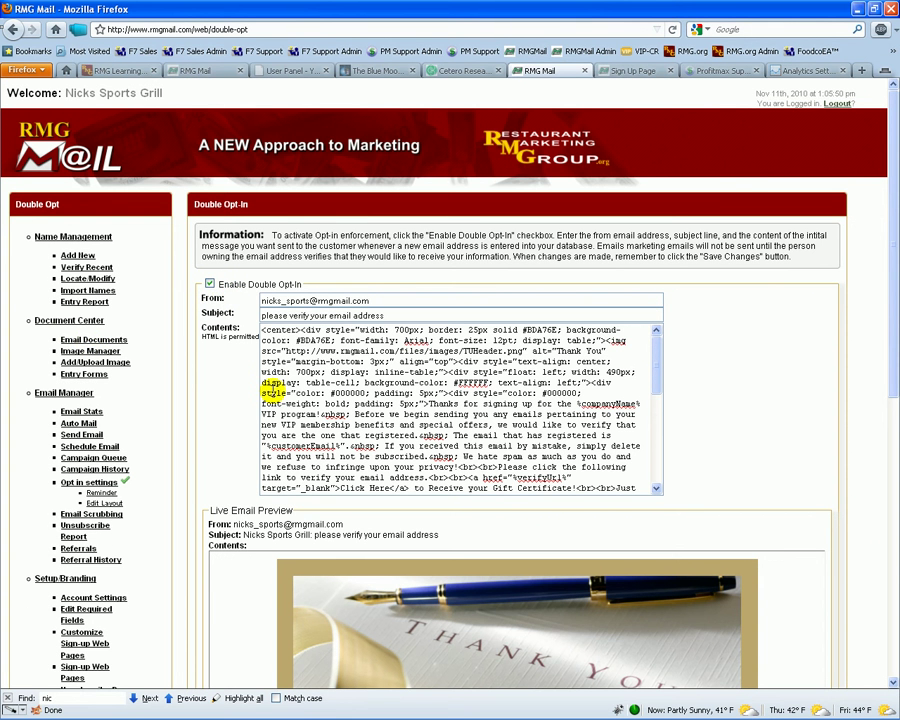
pyautogui.scroll(-3, 675, 437)
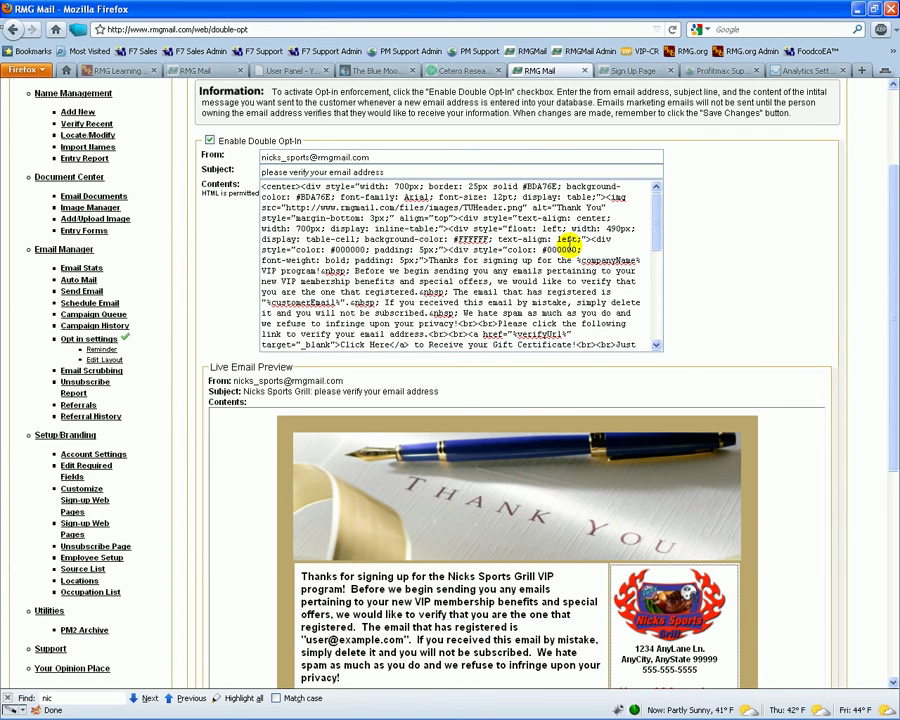
pyautogui.scroll(-3, 545, 553)
pyautogui.scroll(-1, 545, 553)
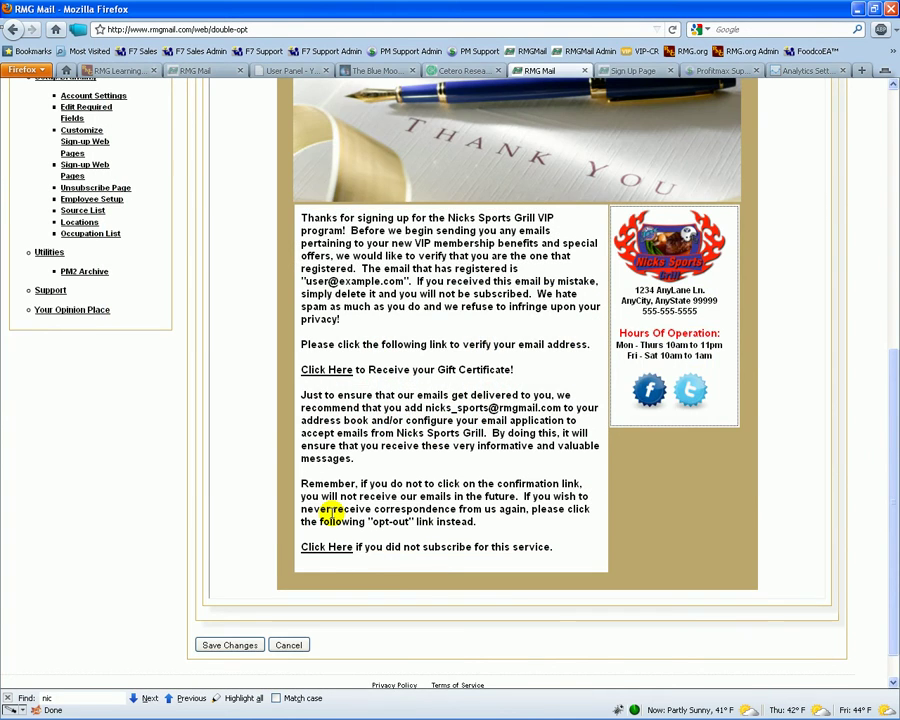
# Open the Happy Anniversary Roses email document and select the %offerAnn% token in its content.
pyautogui.scroll(10, 330, 510)
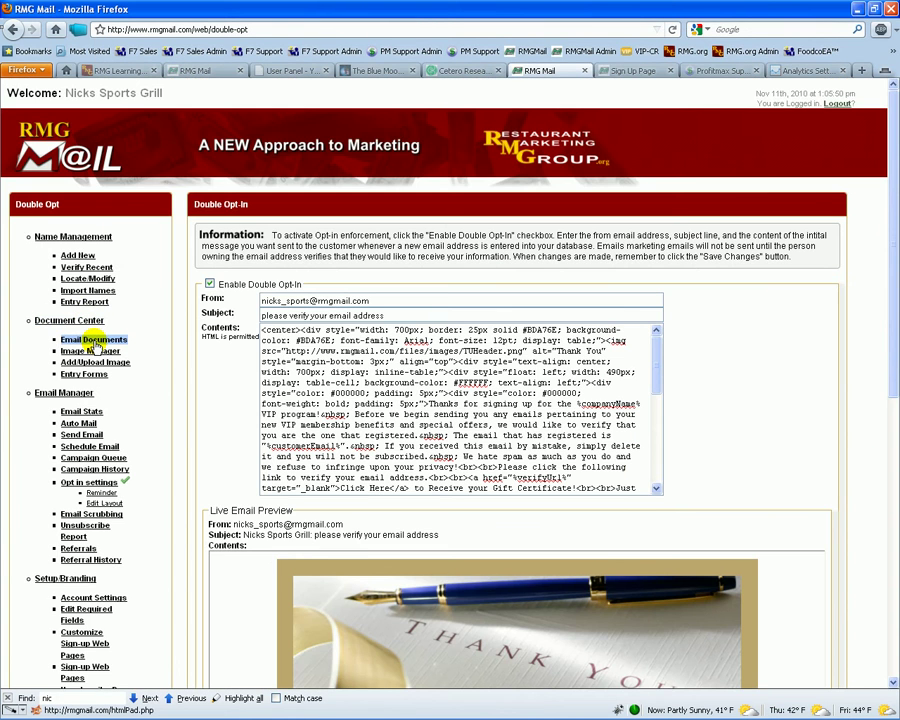
pyautogui.click(90, 340)
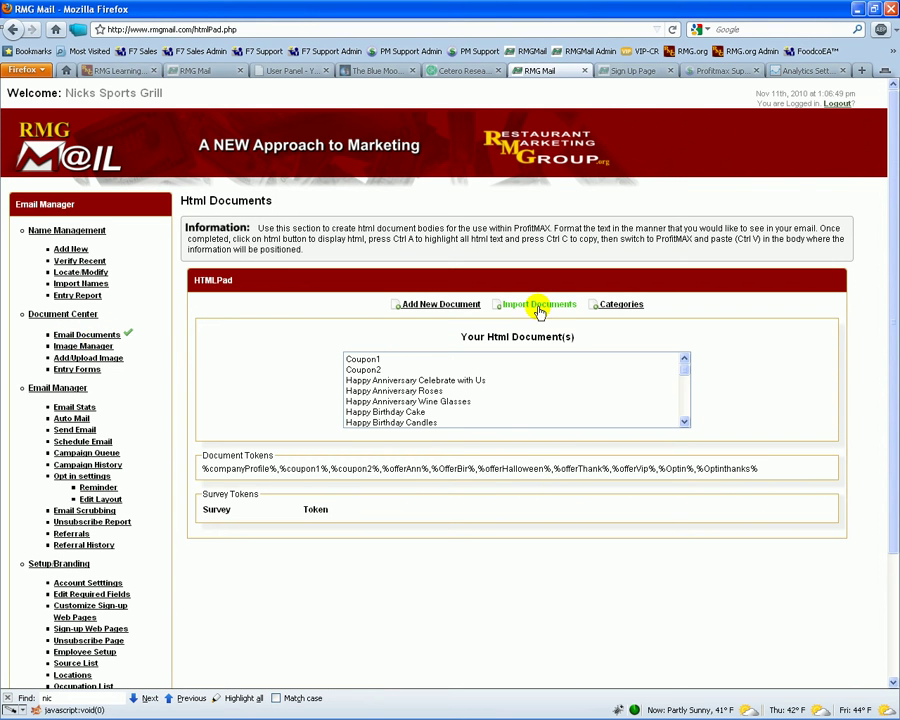
pyautogui.click(380, 391)
pyautogui.scroll(-4, 239, 415)
pyautogui.scroll(-1, 240, 418)
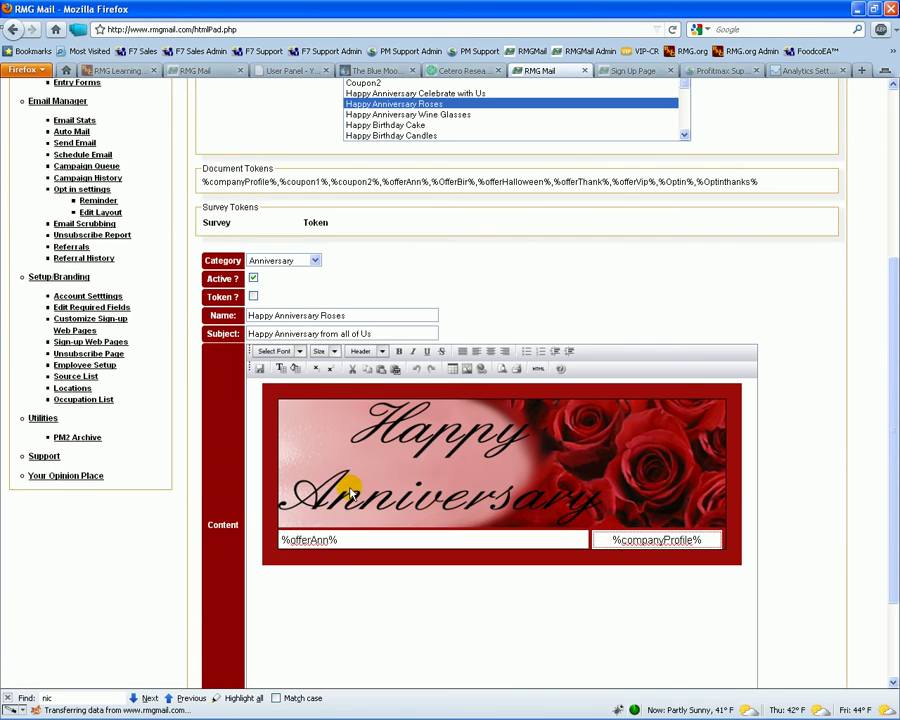
pyautogui.moveTo(344, 537); pyautogui.dragTo(284, 543)
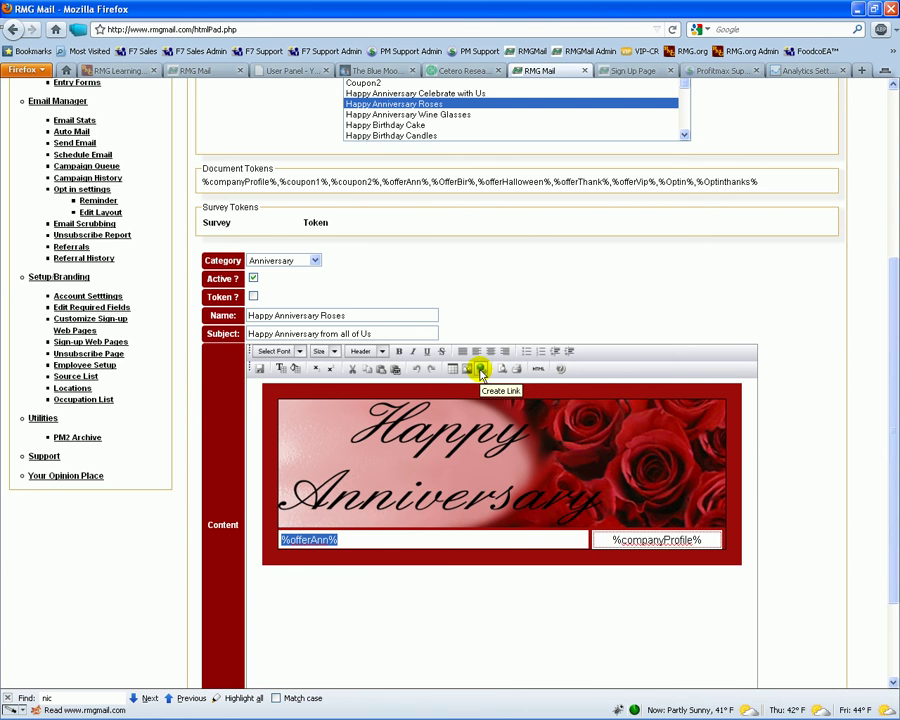
# Open My Images in the Image Manager and view the Logos and Not categorized folders.
pyautogui.scroll(3, 6, 280)
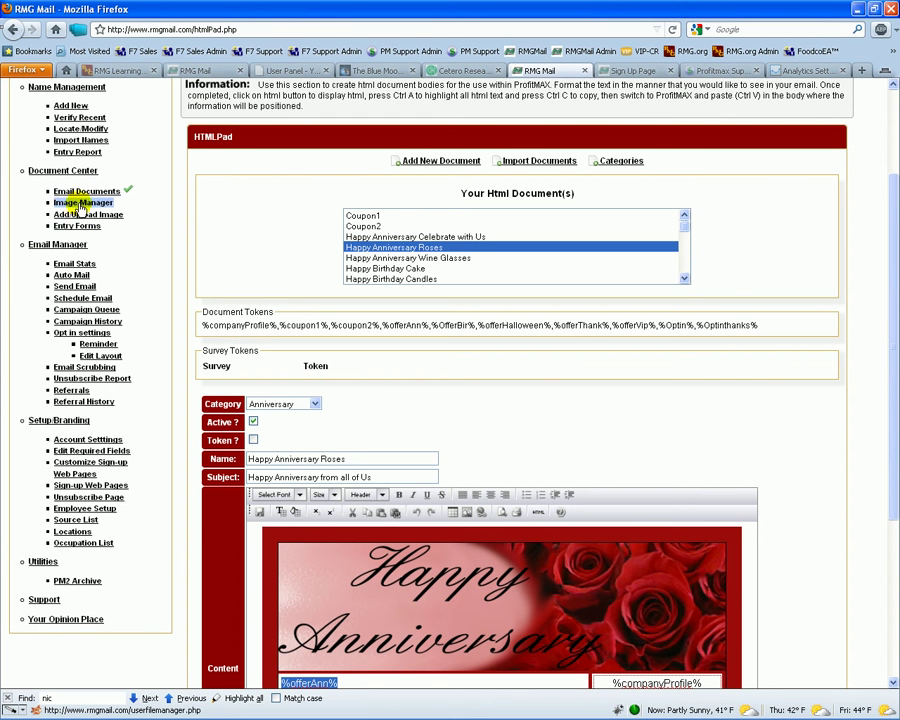
pyautogui.click(83, 203)
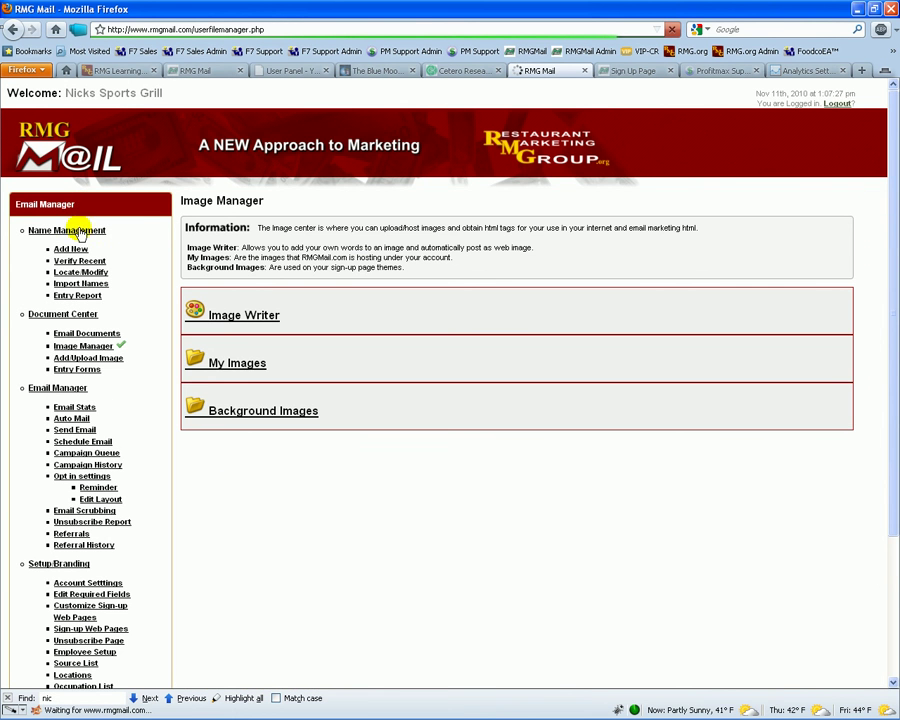
pyautogui.click(228, 366)
pyautogui.click(221, 495)
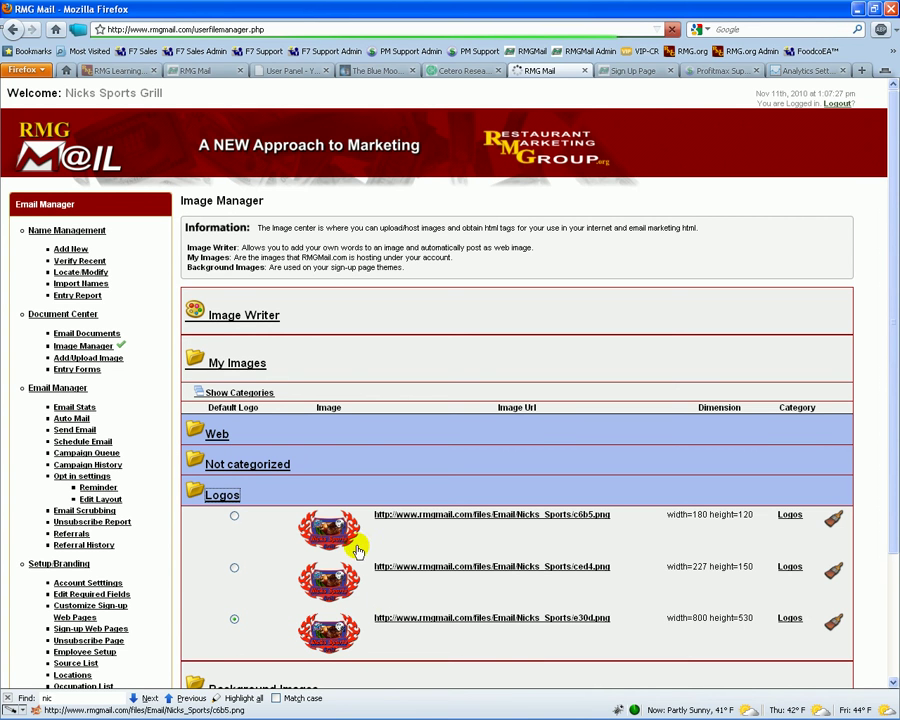
pyautogui.click(241, 464)
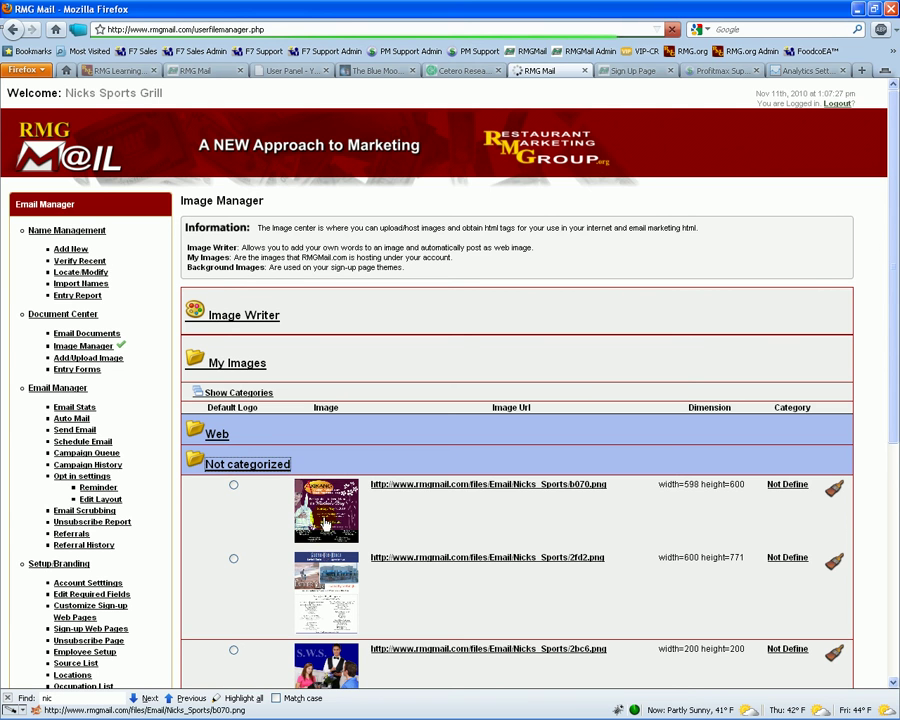
# Preview the first image in the Not categorized folder, and view the Add/Upload Image and Email Stats pages.
pyautogui.click(325, 522)
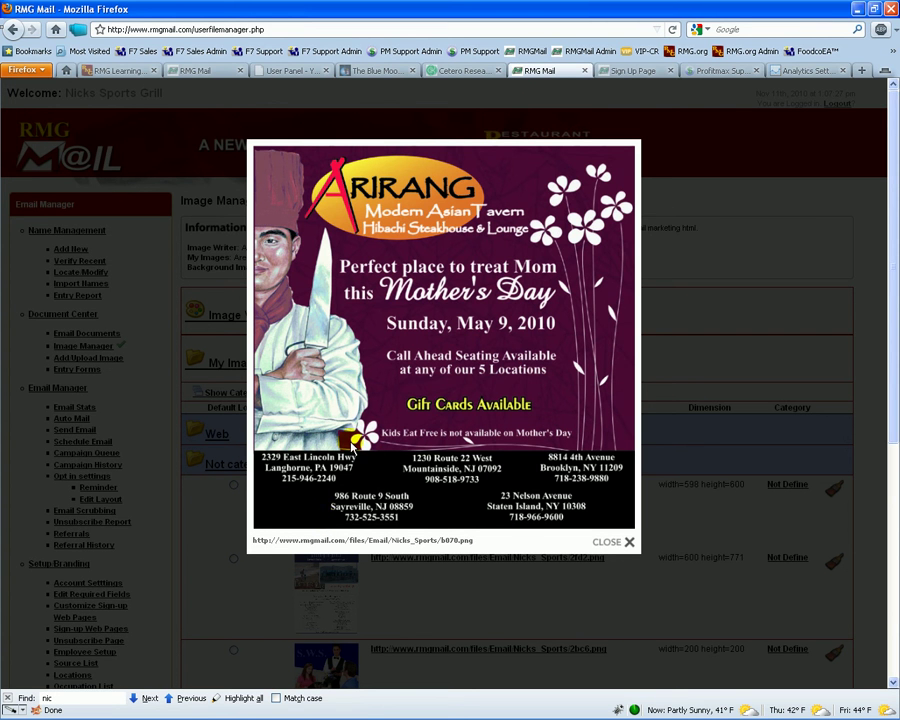
pyautogui.click(88, 358)
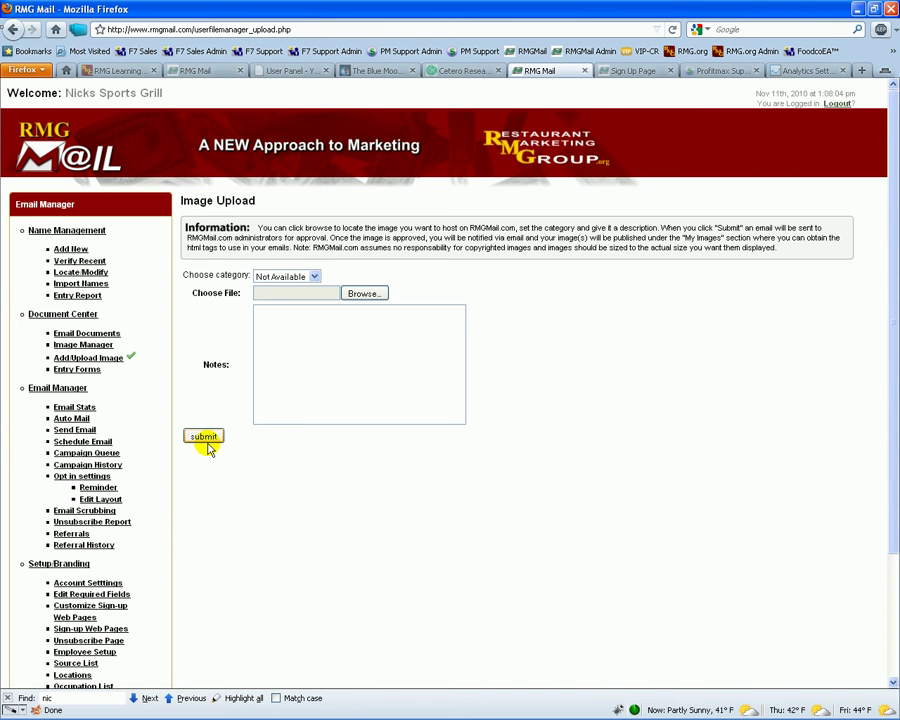
pyautogui.click(70, 368)
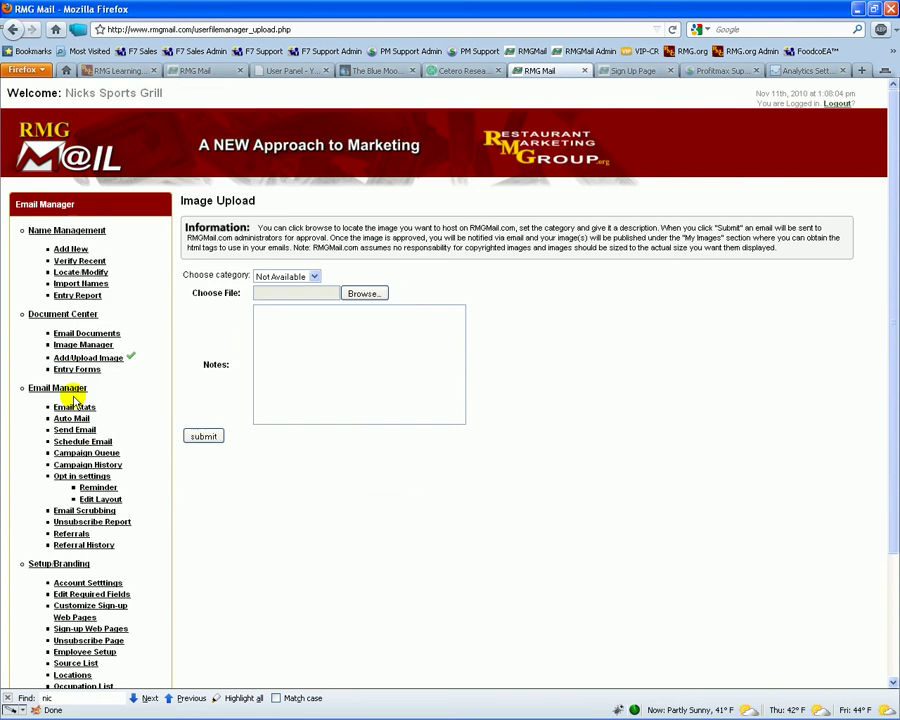
pyautogui.click(74, 409)
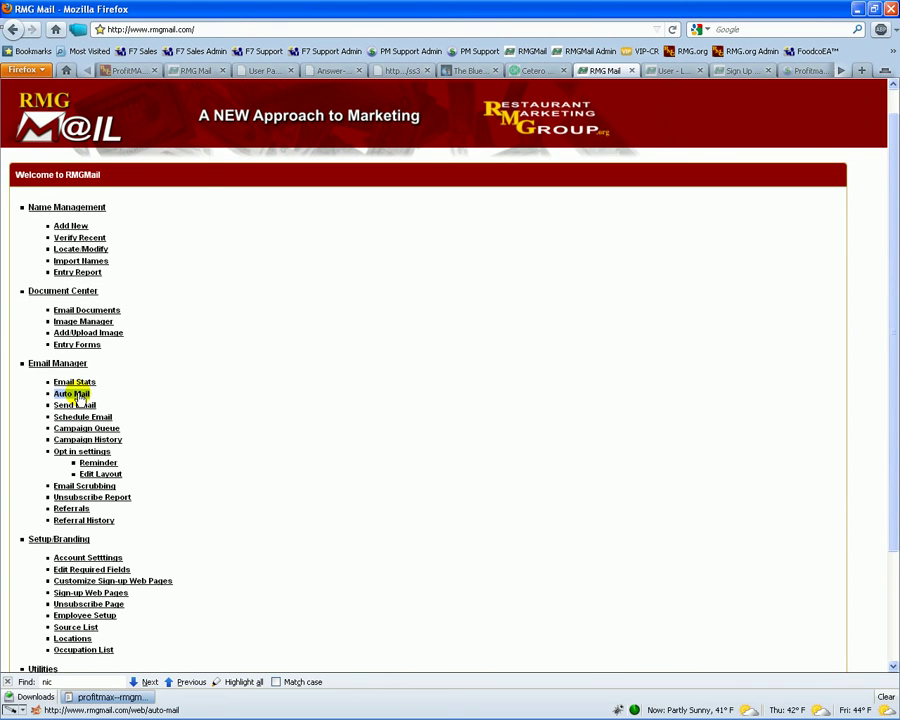
# Open Auto Mail and review the send days and subjects of the VIP Club campaign's three emails.
pyautogui.click(74, 394)
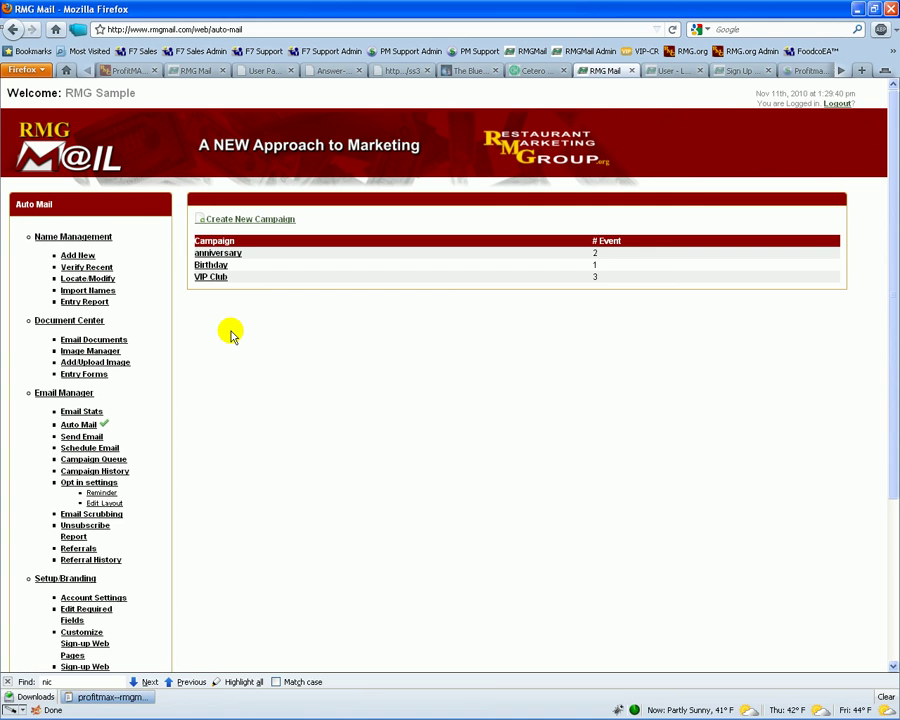
pyautogui.click(210, 278)
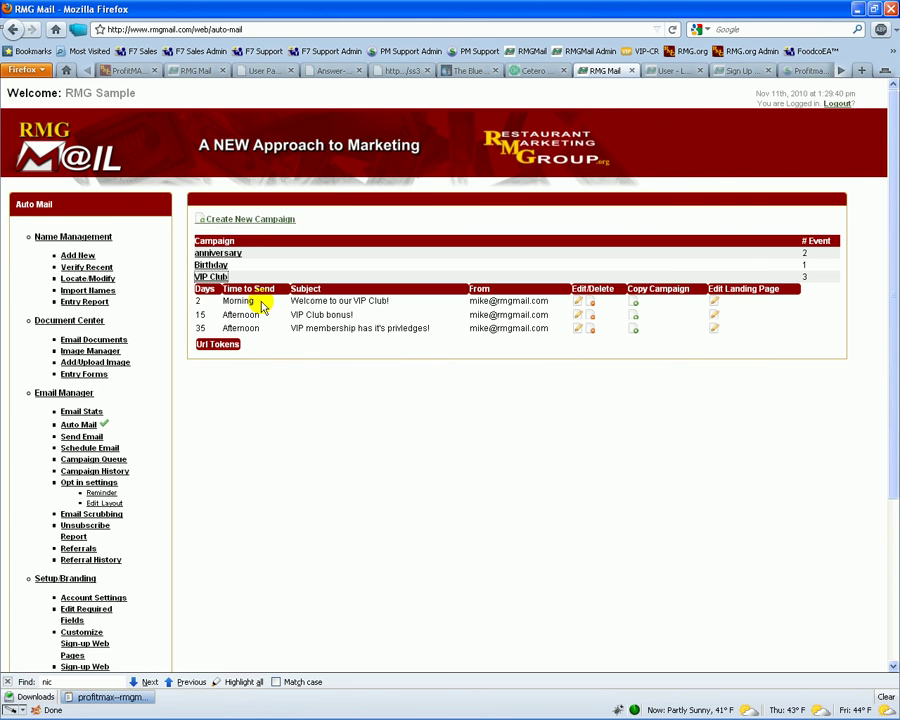
pyautogui.moveTo(289, 300); pyautogui.dragTo(338, 304)
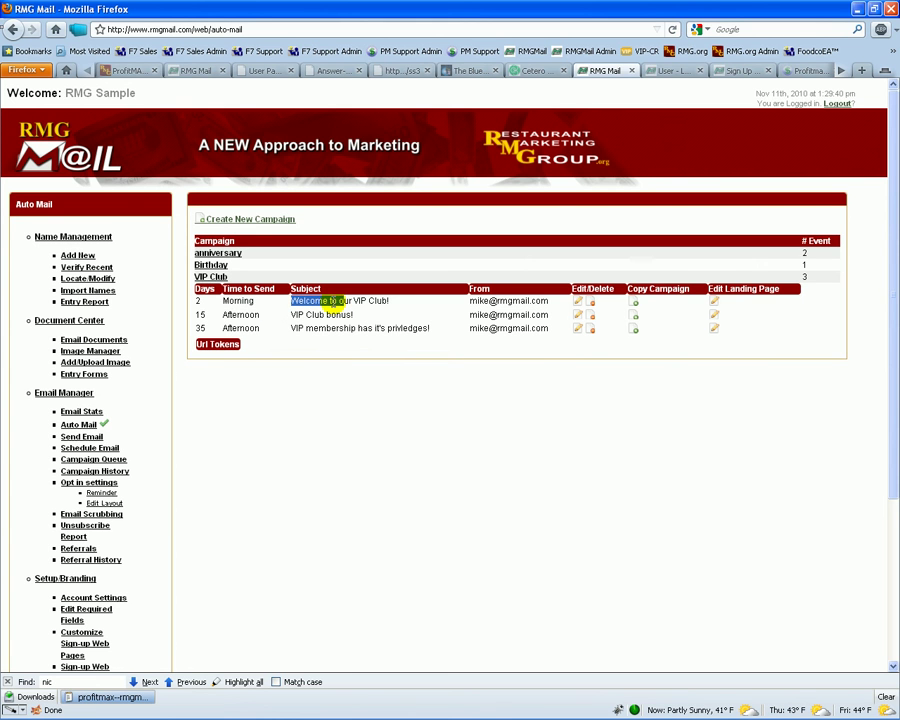
pyautogui.doubleClick(200, 315)
pyautogui.moveTo(295, 315); pyautogui.dragTo(335, 341)
pyautogui.doubleClick(200, 328)
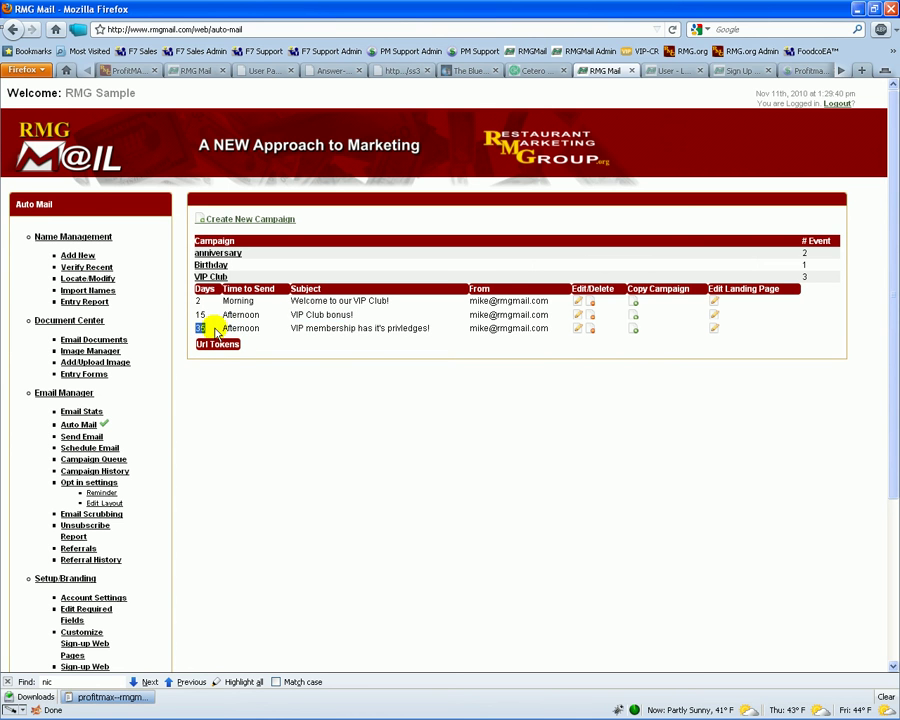
pyautogui.moveTo(305, 328); pyautogui.dragTo(350, 382)
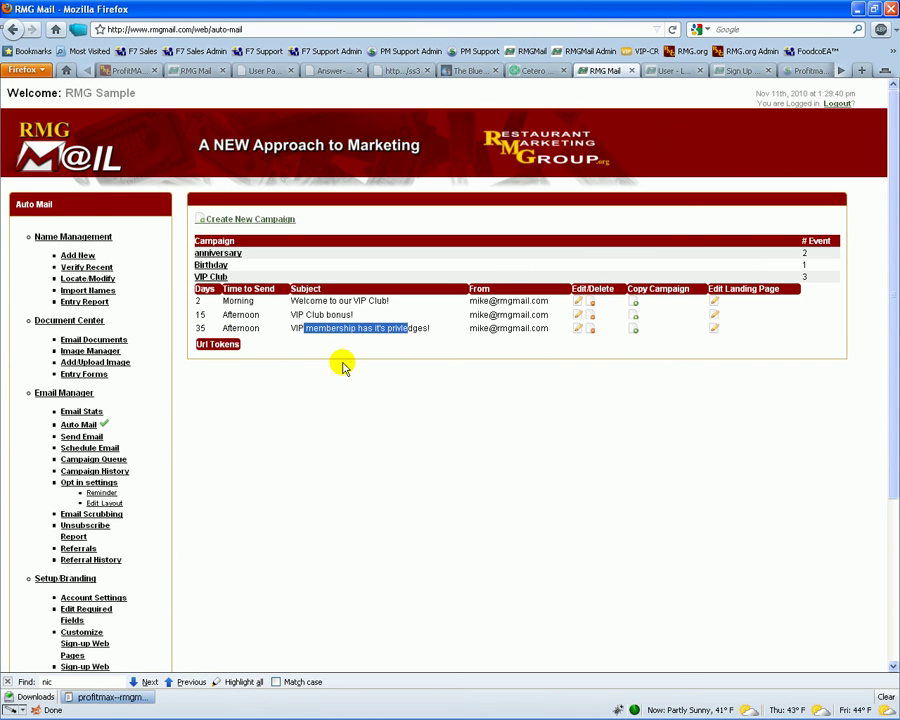
pyautogui.moveTo(429, 330); pyautogui.dragTo(287, 334)
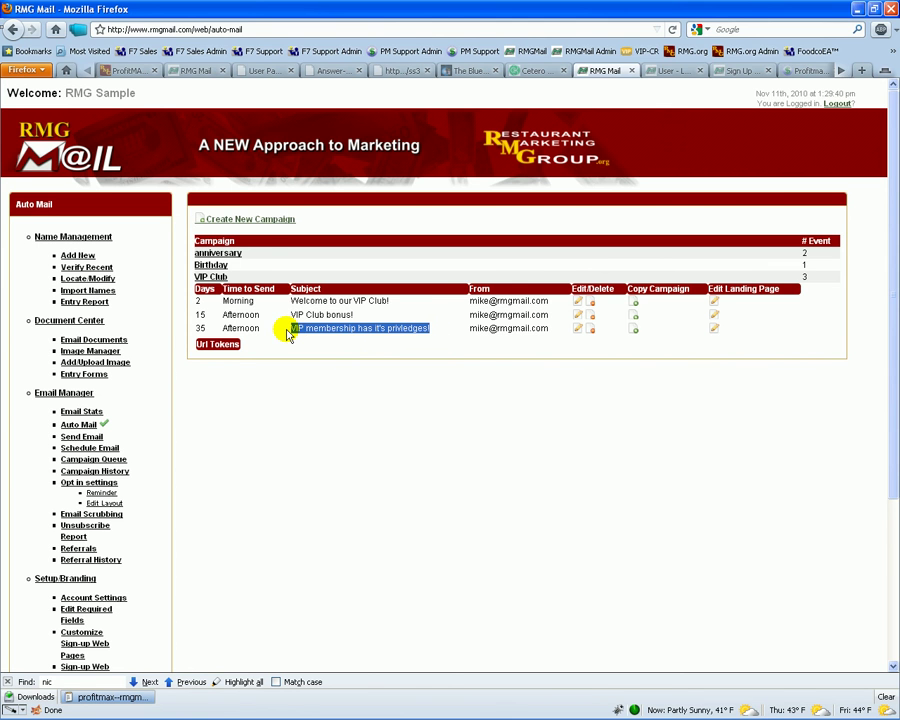
# Open the Locate/Modify names list and review its auto mail indicators, source options and campaign options.
pyautogui.click(100, 279)
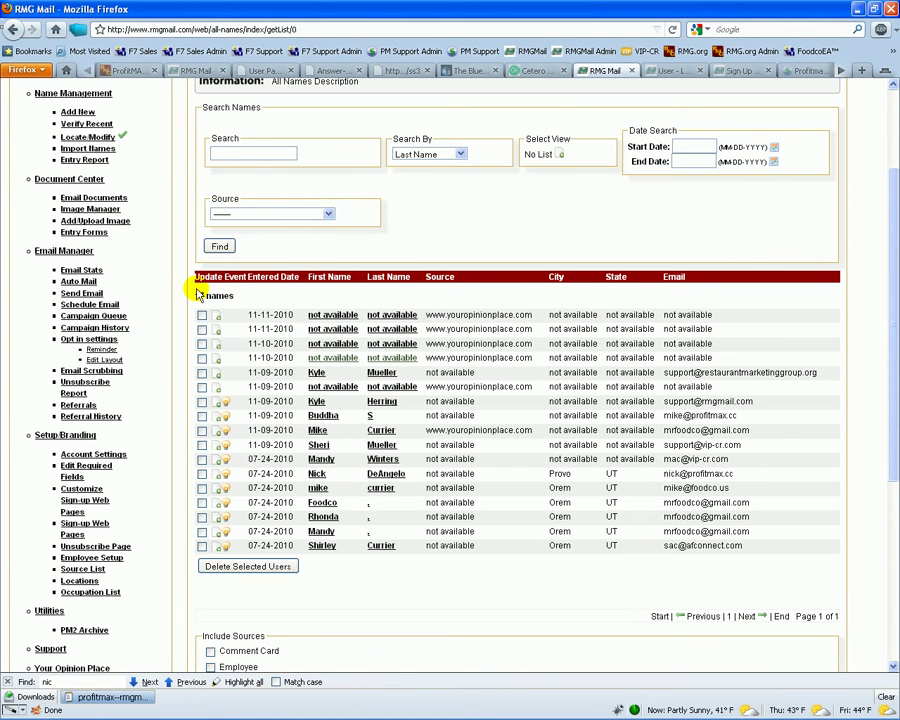
pyautogui.scroll(-1, 221, 482)
pyautogui.scroll(-1, 223, 445)
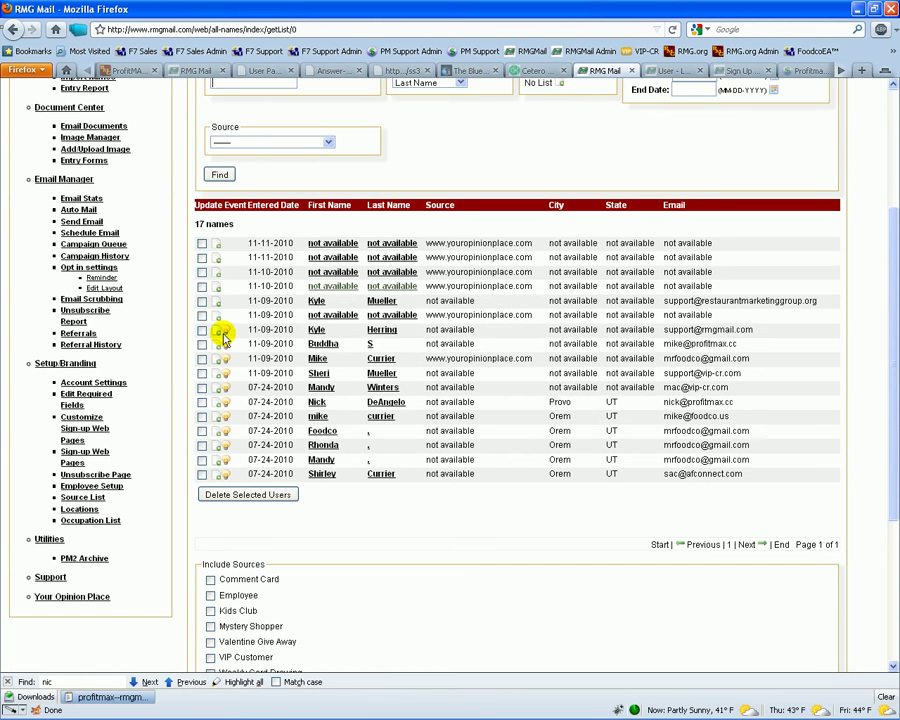
pyautogui.moveTo(228, 333)
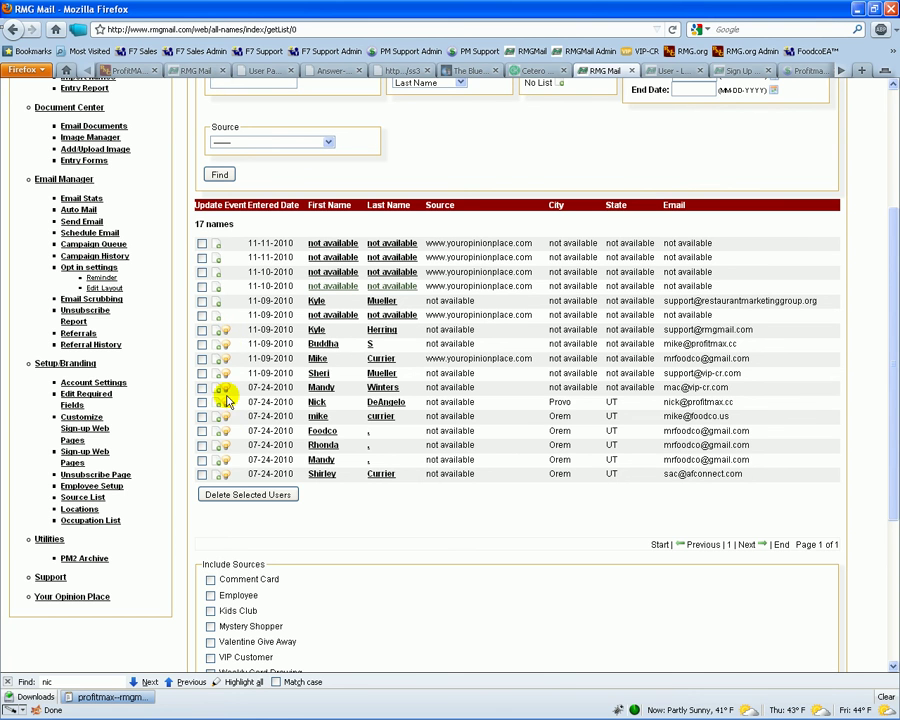
pyautogui.moveTo(226, 480)
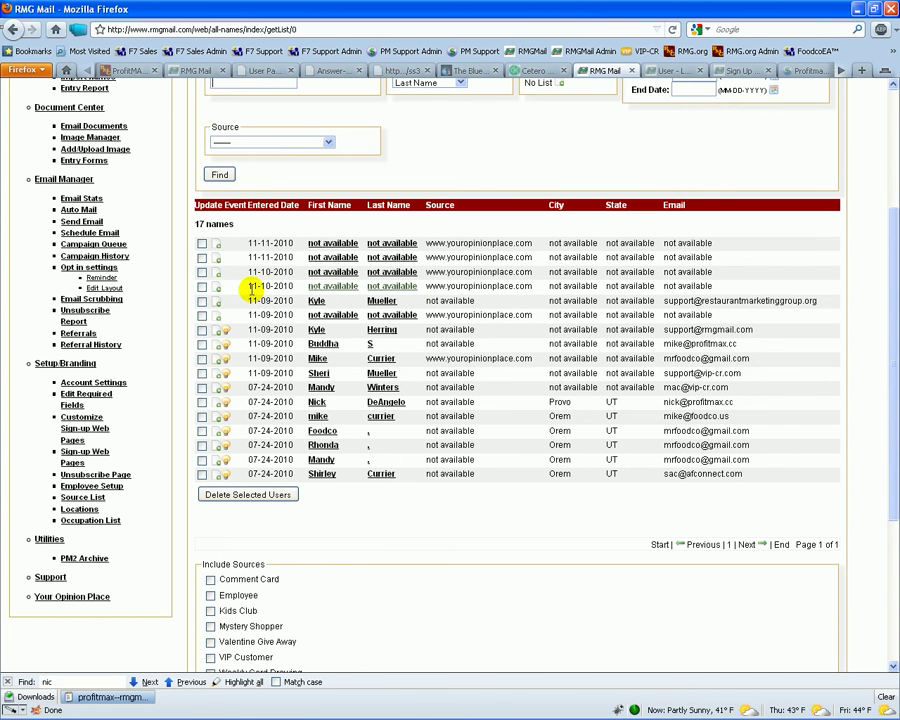
pyautogui.scroll(-3, 390, 395)
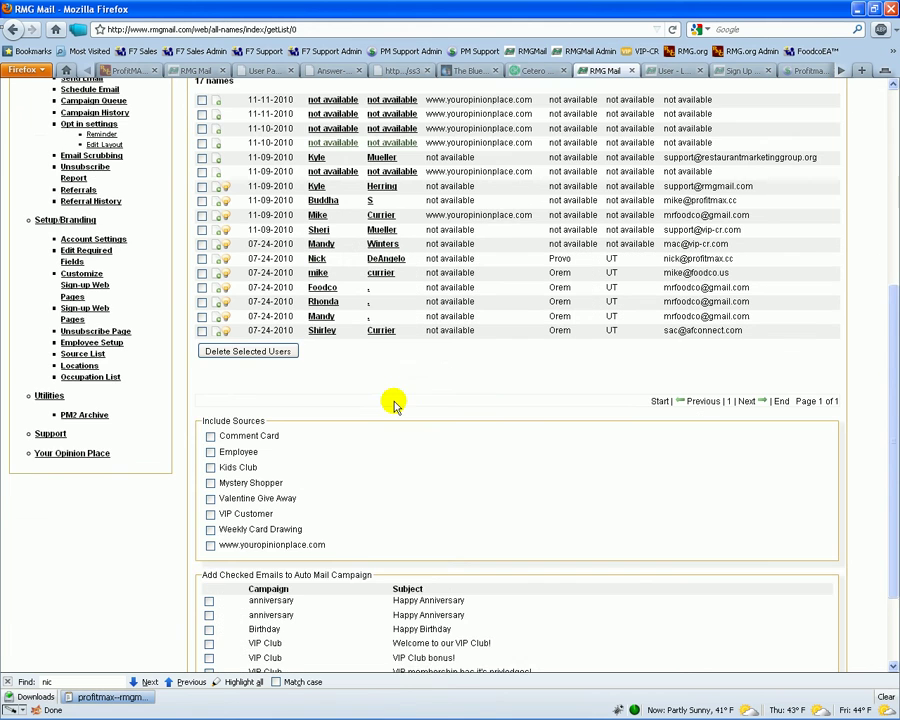
pyautogui.scroll(-2, 388, 400)
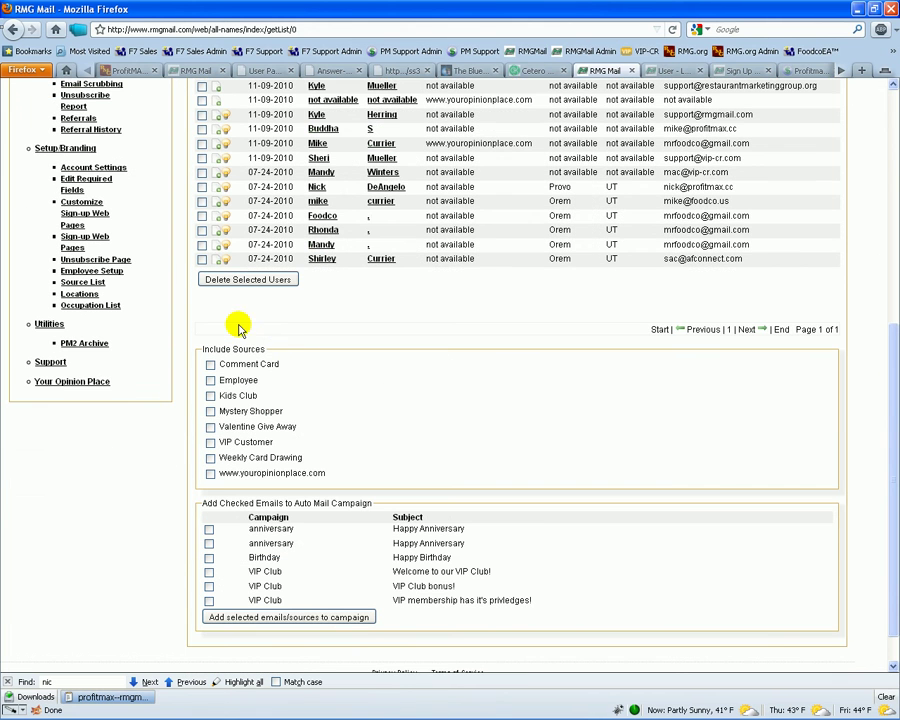
# Include the Kids Club source and add it to the three VIP Club auto mail emails.
pyautogui.click(210, 395)
pyautogui.scroll(-1, 161, 458)
pyautogui.click(209, 528)
pyautogui.click(209, 542)
pyautogui.click(209, 557)
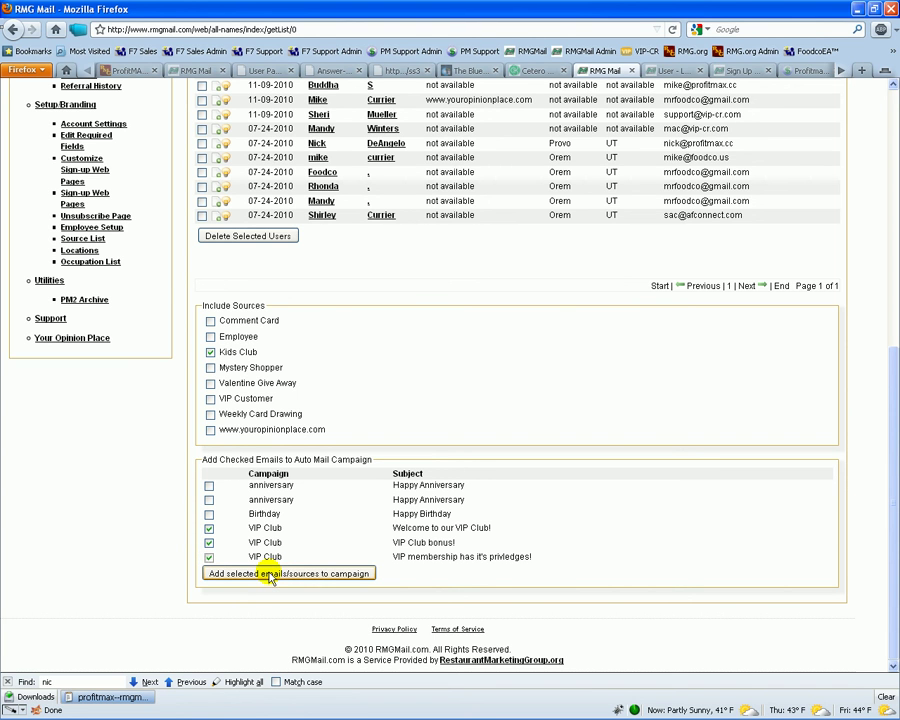
pyautogui.click(268, 574)
pyautogui.click(450, 382)
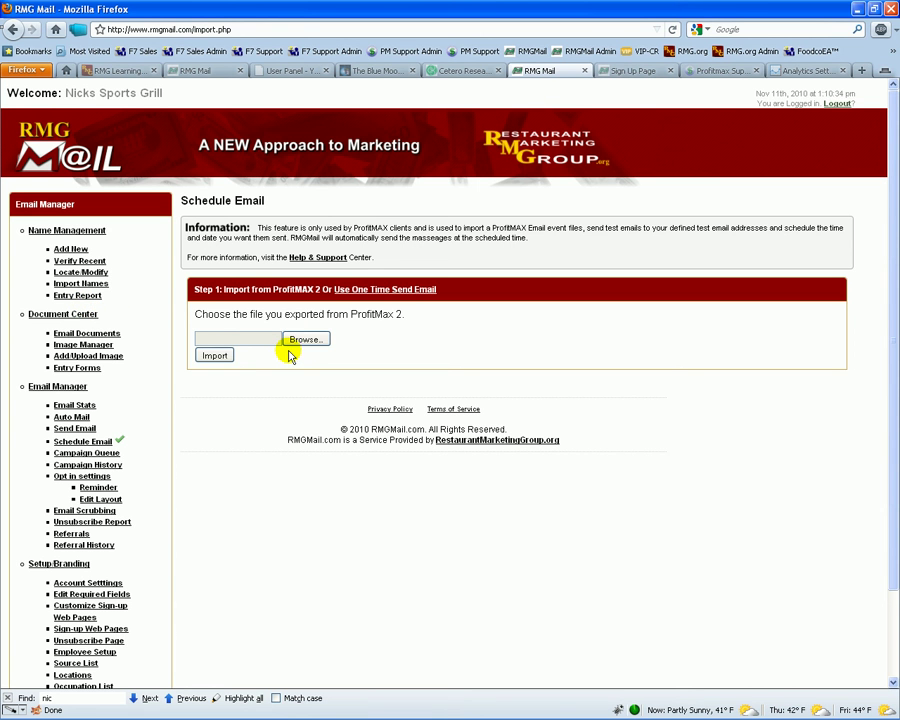
# View the Schedule Email import page and open the Unsubscribe Report to examine the customers' reasons.
pyautogui.click(216, 356)
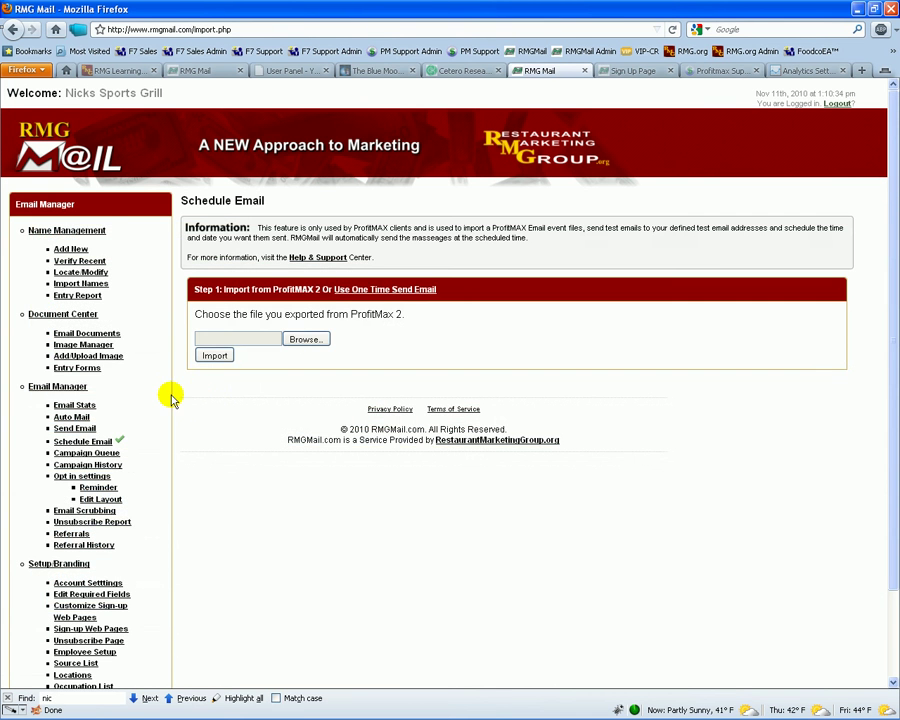
pyautogui.scroll(-2, 175, 330)
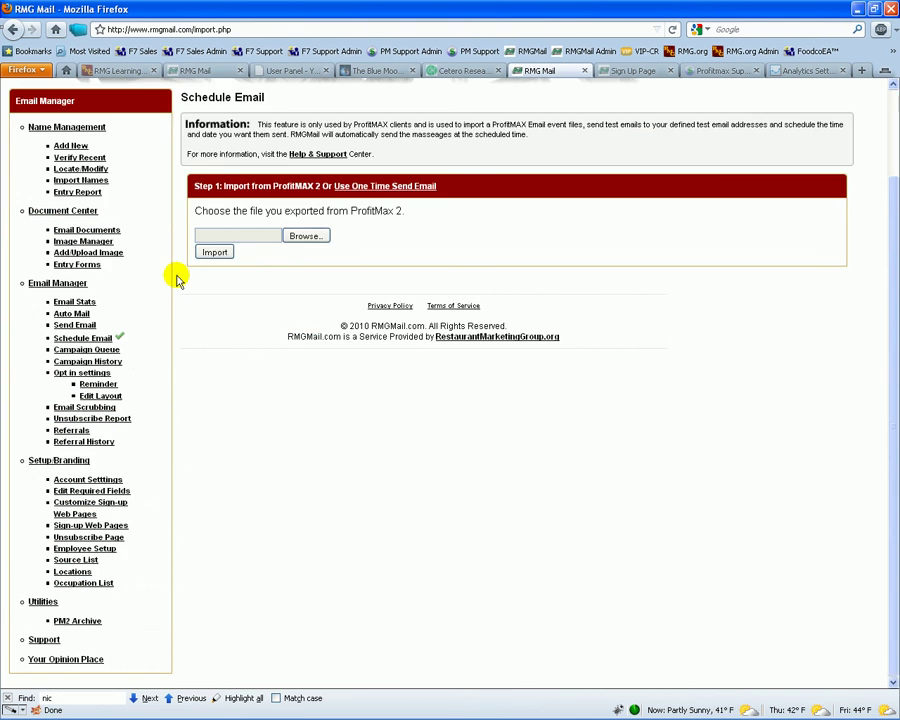
pyautogui.click(107, 421)
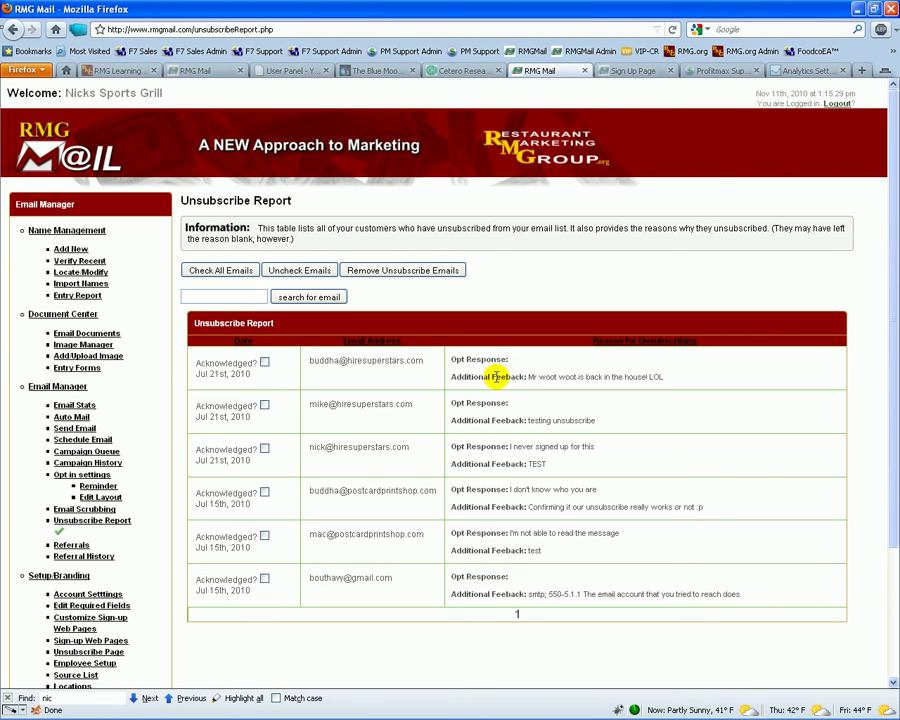
pyautogui.scroll(-3, 141, 573)
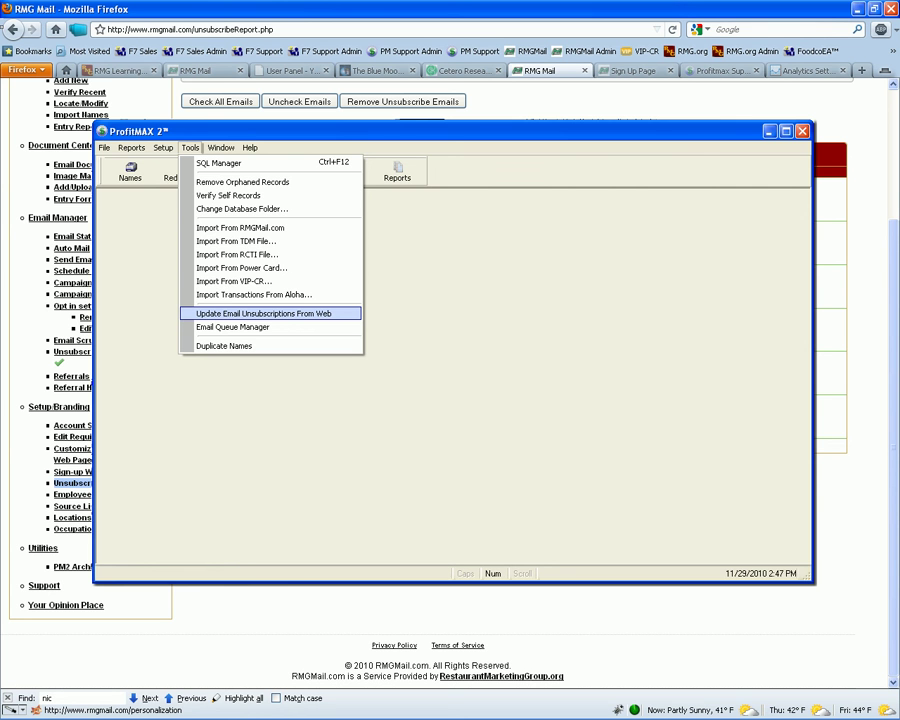
# Open the Unsubscribe Page settings and select the opt-out reason "I never signed up for this".
pyautogui.click(114, 483)
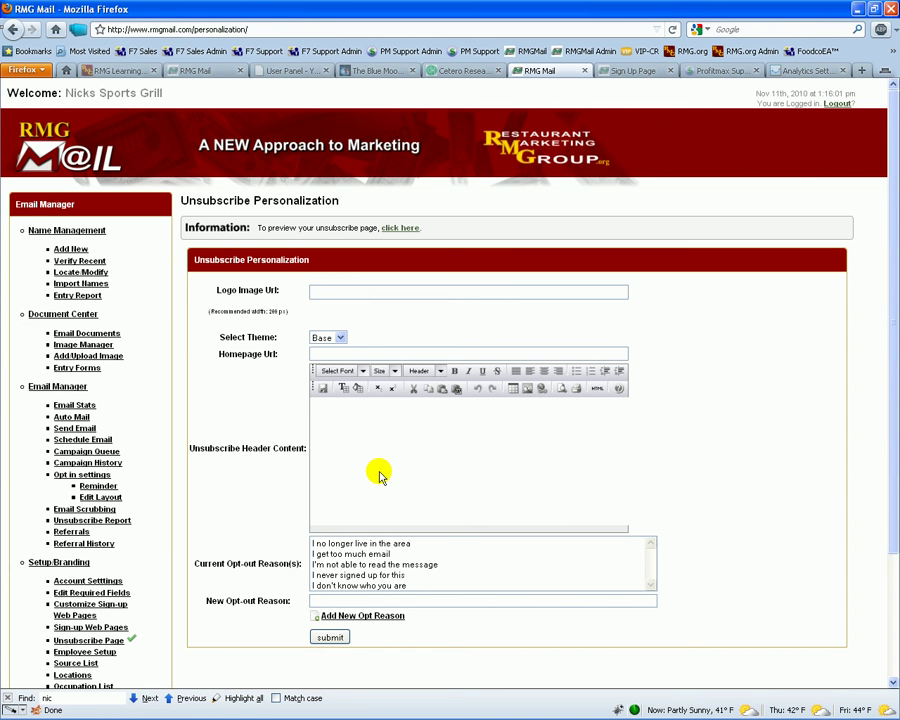
pyautogui.click(342, 554)
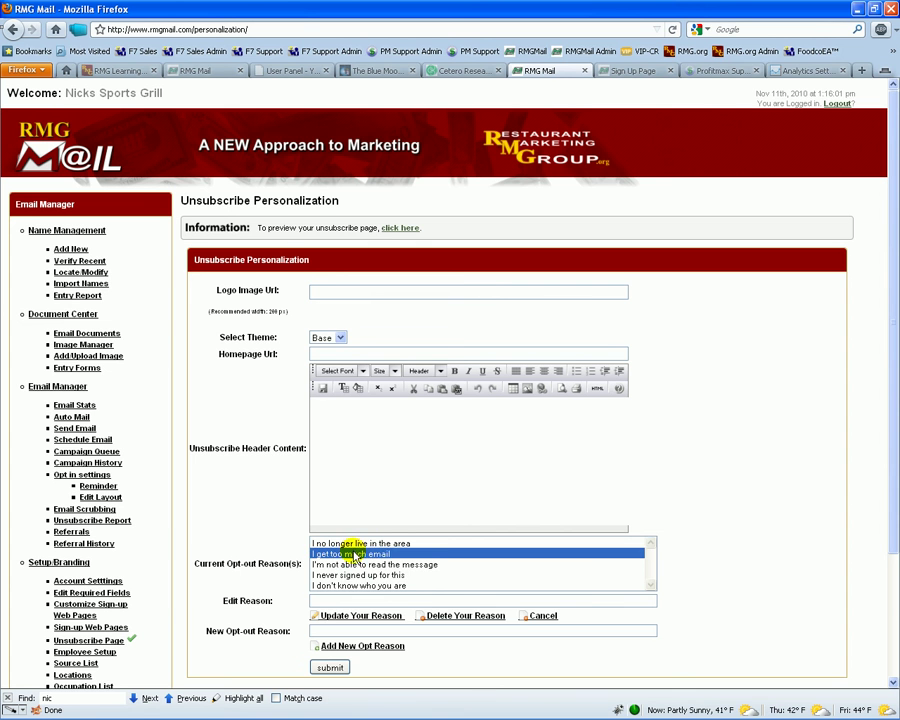
pyautogui.click(355, 575)
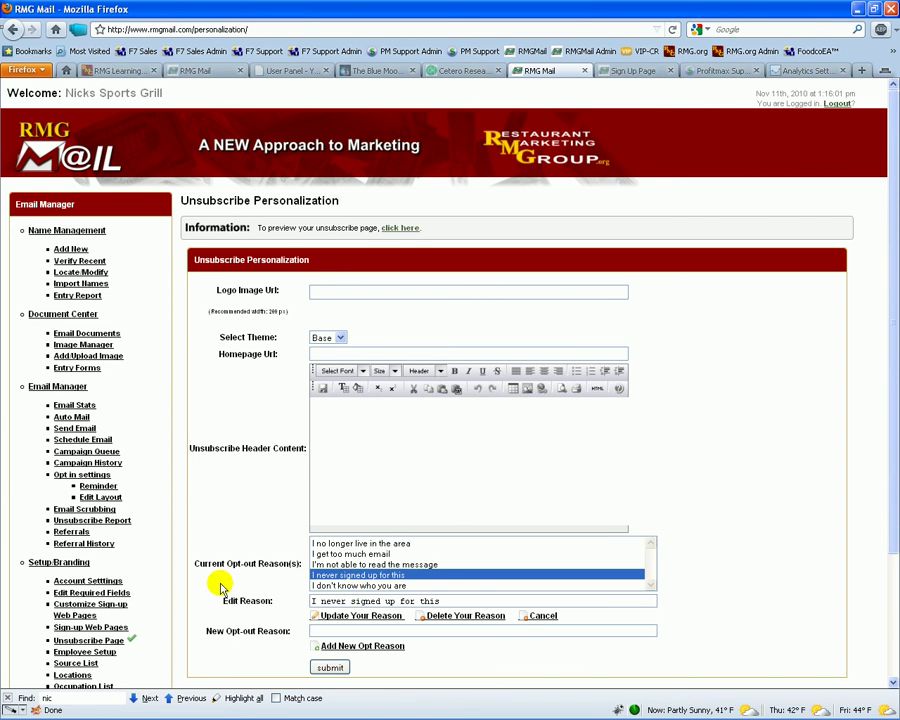
pyautogui.scroll(-1, 200, 578)
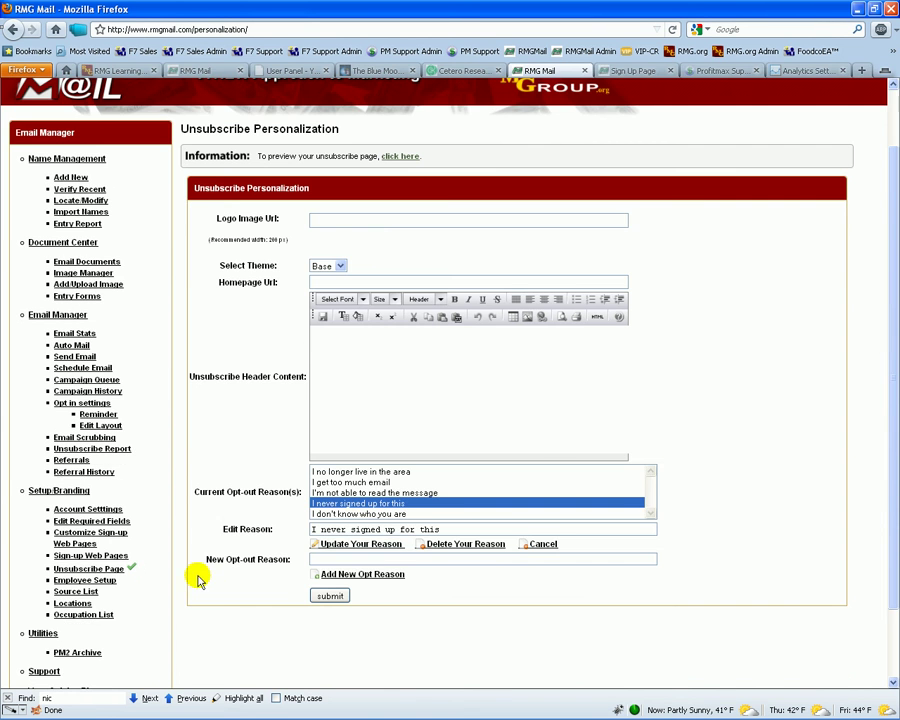
pyautogui.click(378, 581)
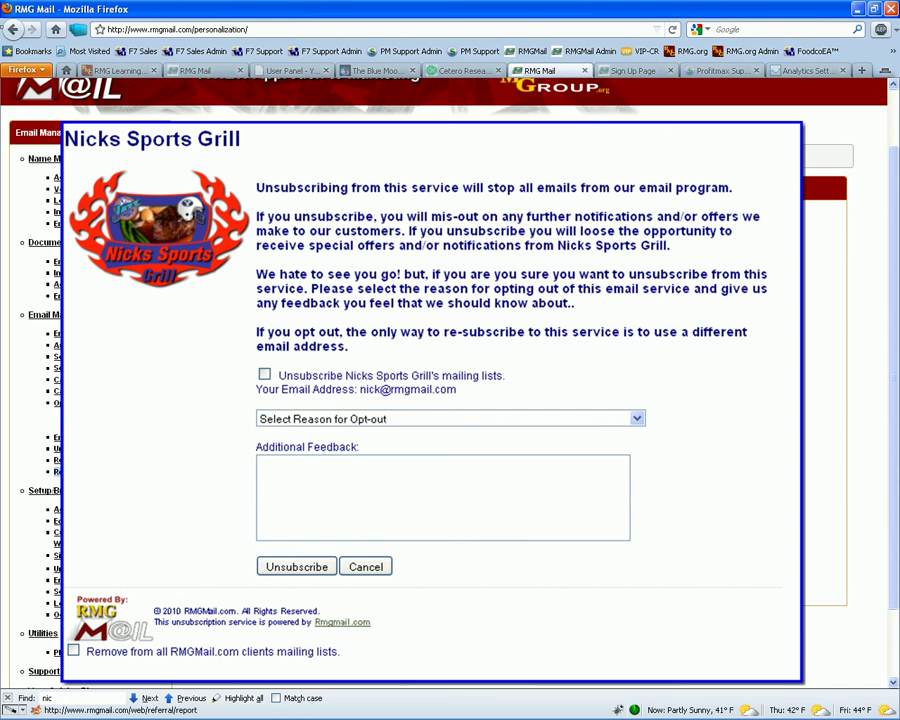
# View the Referral History, and open the Harryman House Sign-Up Page form for editing with its Source choices shown.
pyautogui.click(84, 476)
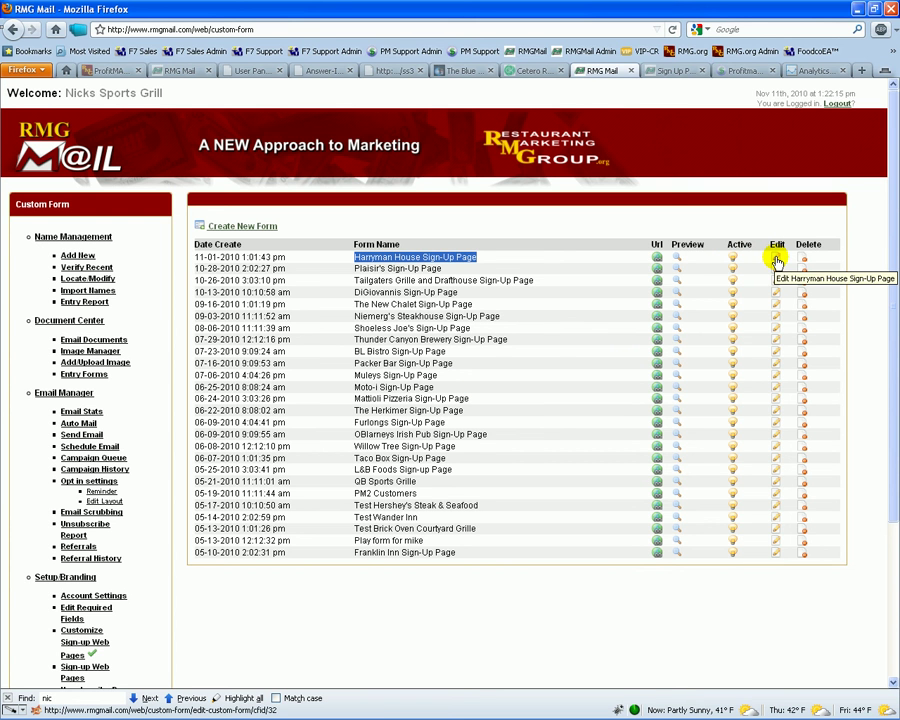
pyautogui.click(776, 260)
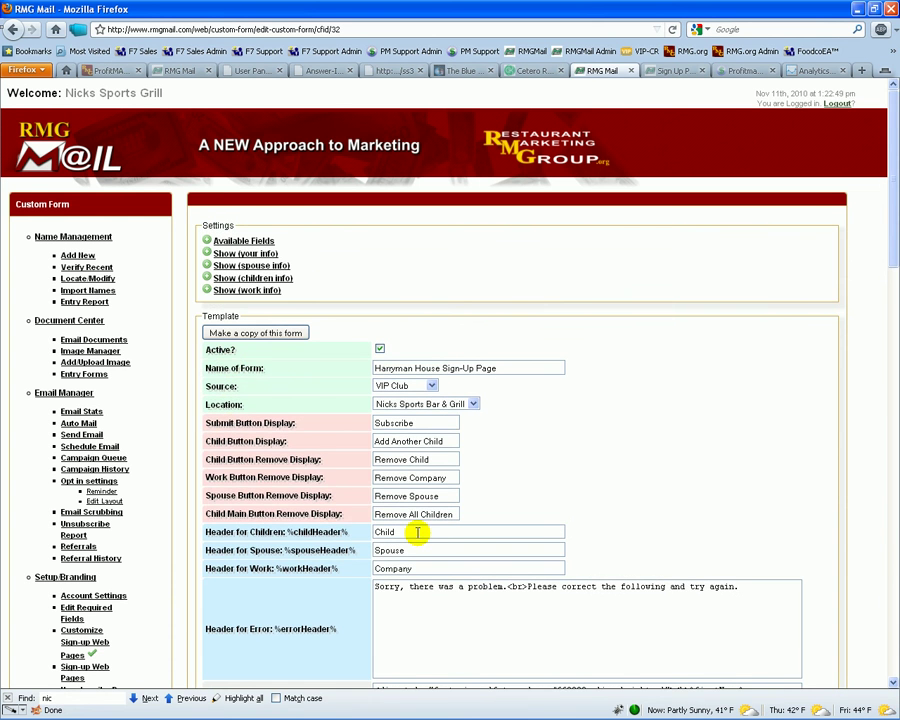
pyautogui.click(432, 386)
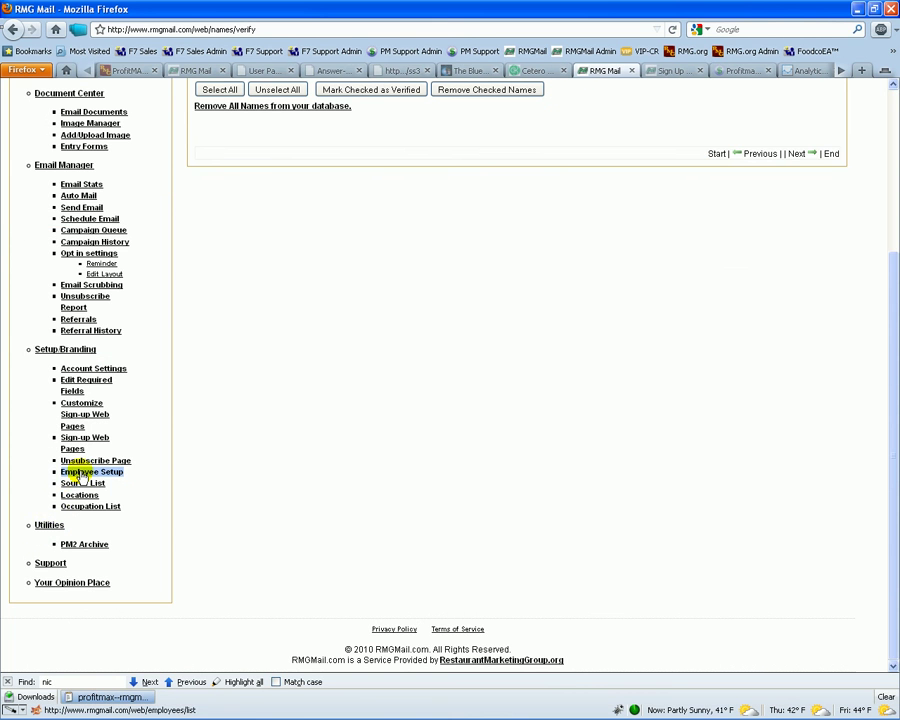
# Open Employee Setup and load the "Employee entry email" document into the employee message.
pyautogui.click(70, 471)
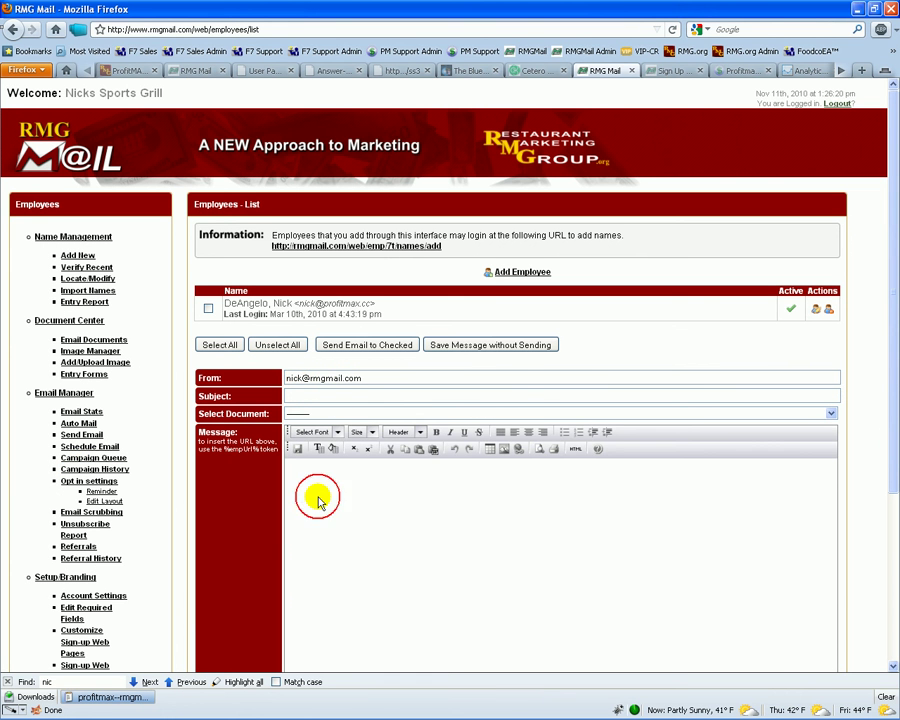
pyautogui.click(455, 345)
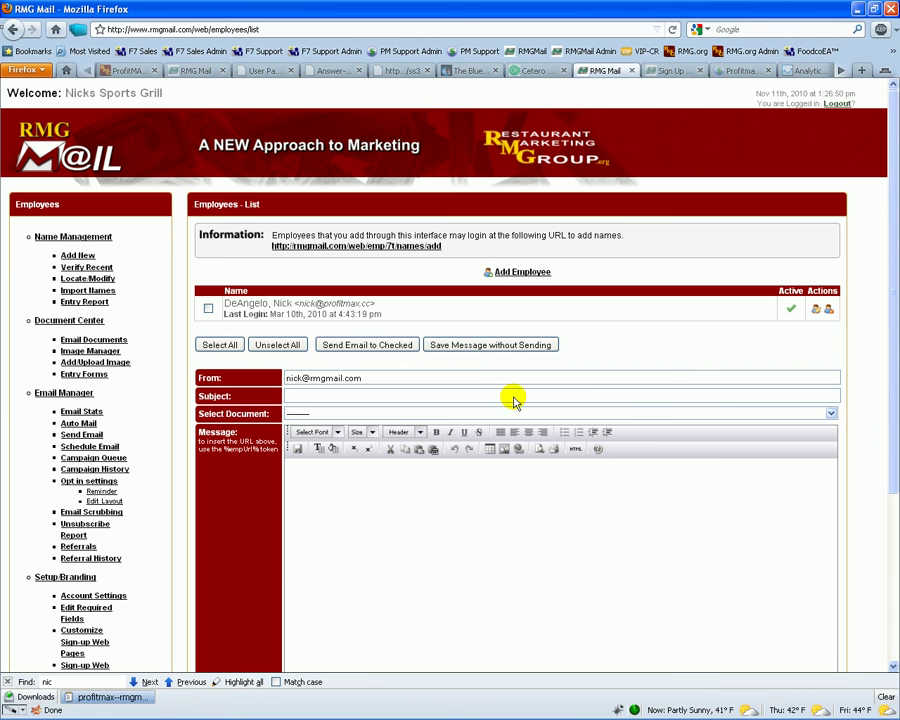
pyautogui.click(830, 413)
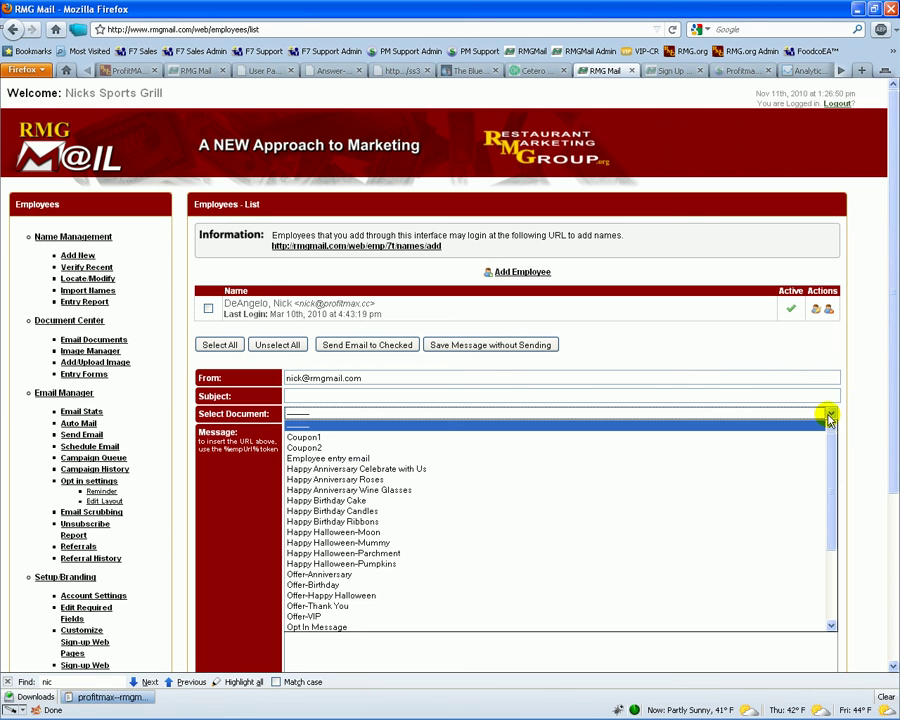
pyautogui.click(340, 458)
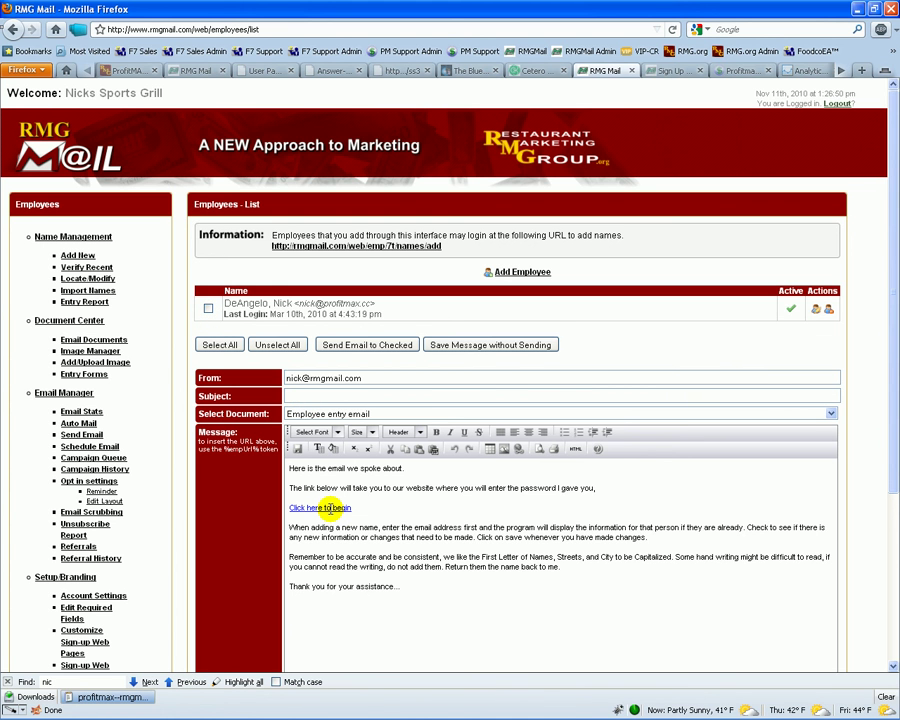
# Follow the employee name-entry URL and try to log in with the prefilled password.
pyautogui.click(350, 248)
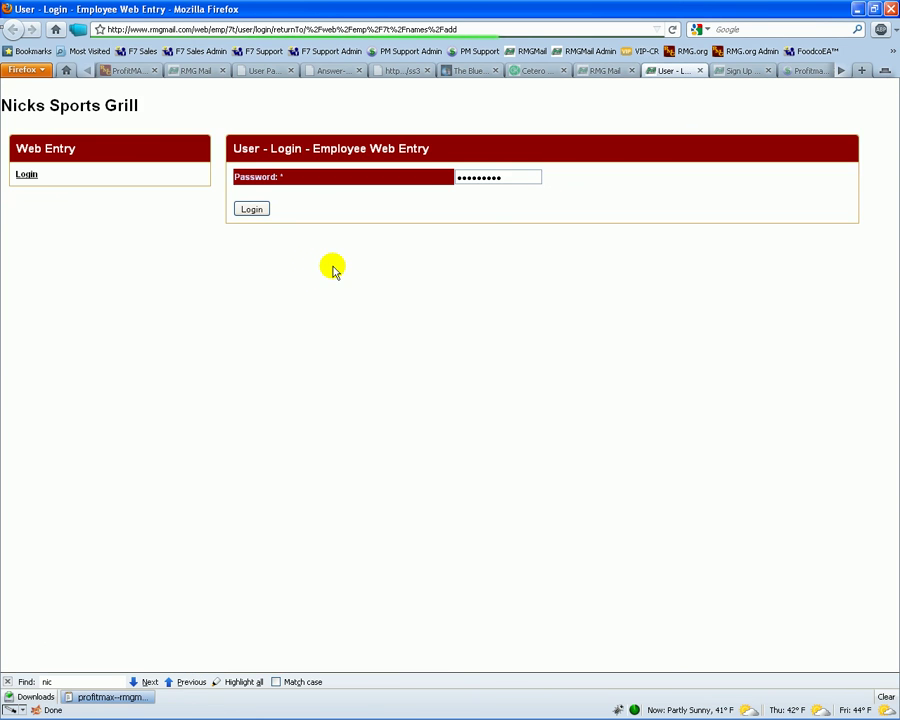
pyautogui.moveTo(496, 179); pyautogui.dragTo(432, 179)
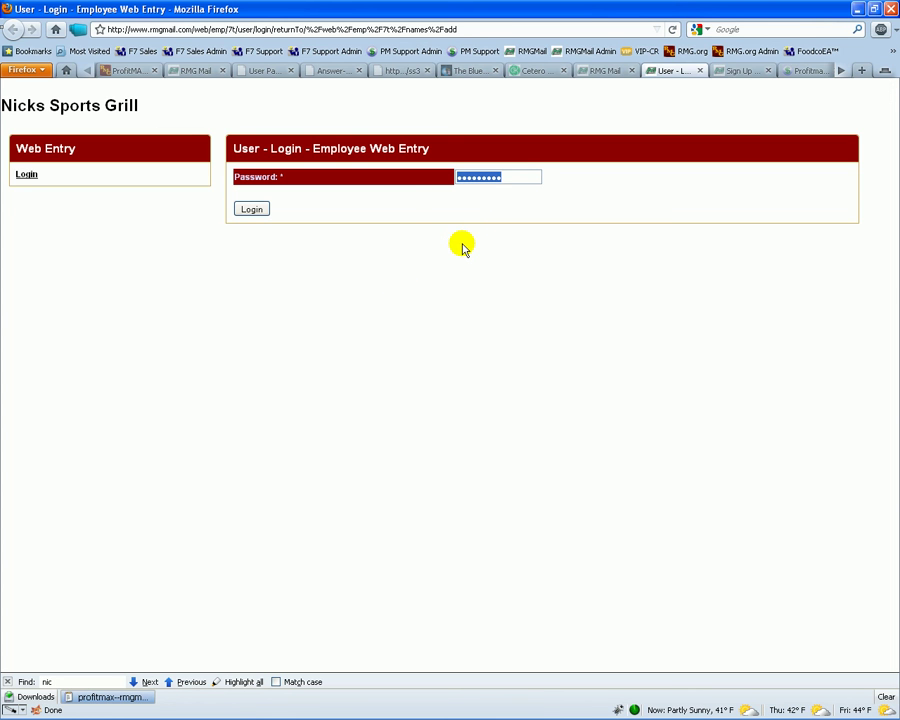
pyautogui.click(251, 209)
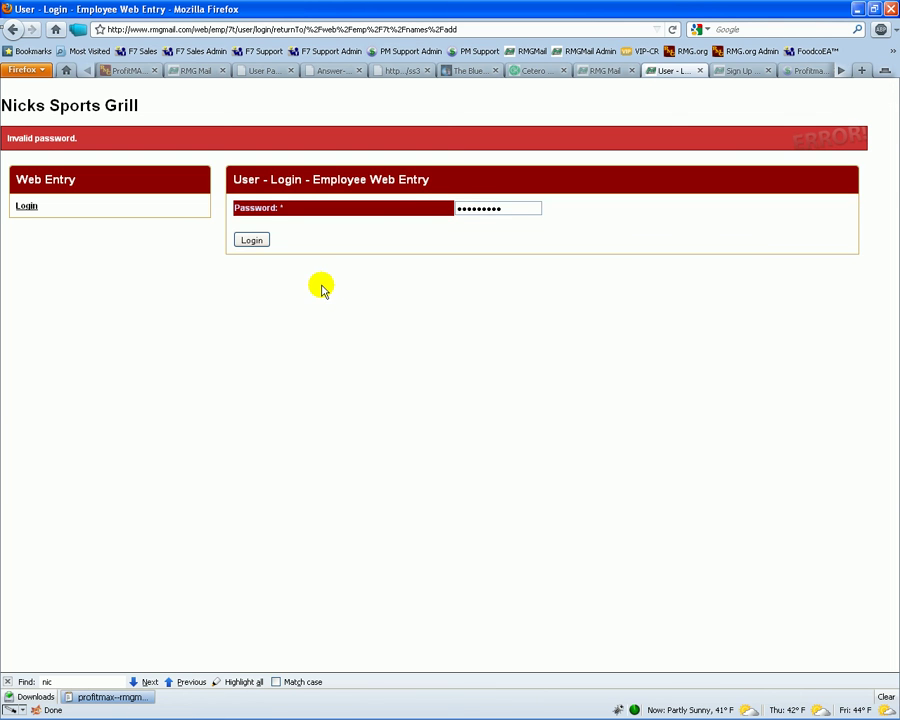
# Return to the RMG Mail employee list and open the name Entry Report.
pyautogui.click(600, 71)
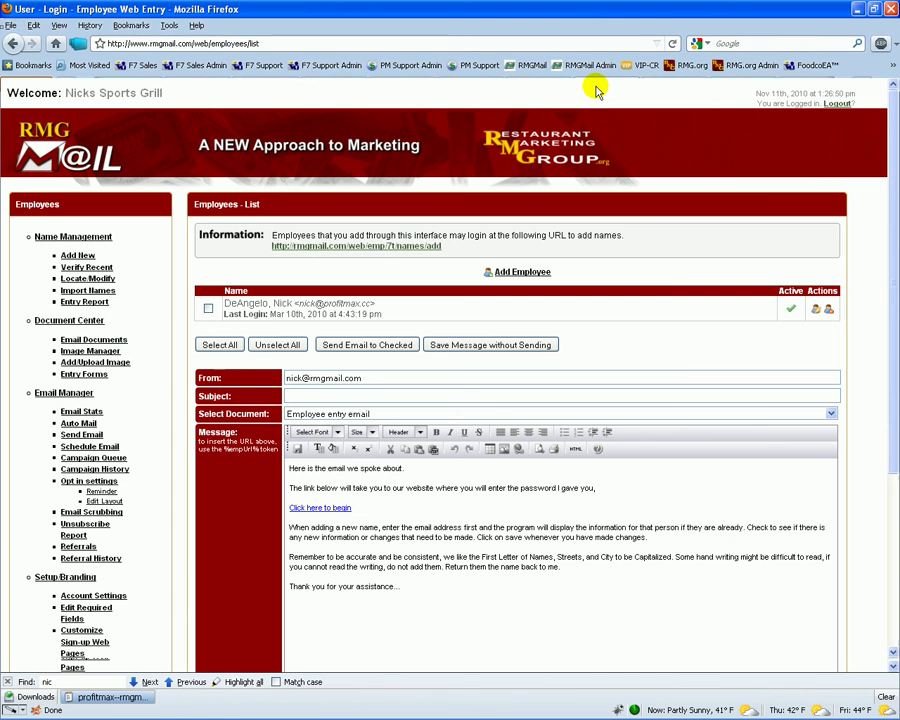
pyautogui.click(85, 302)
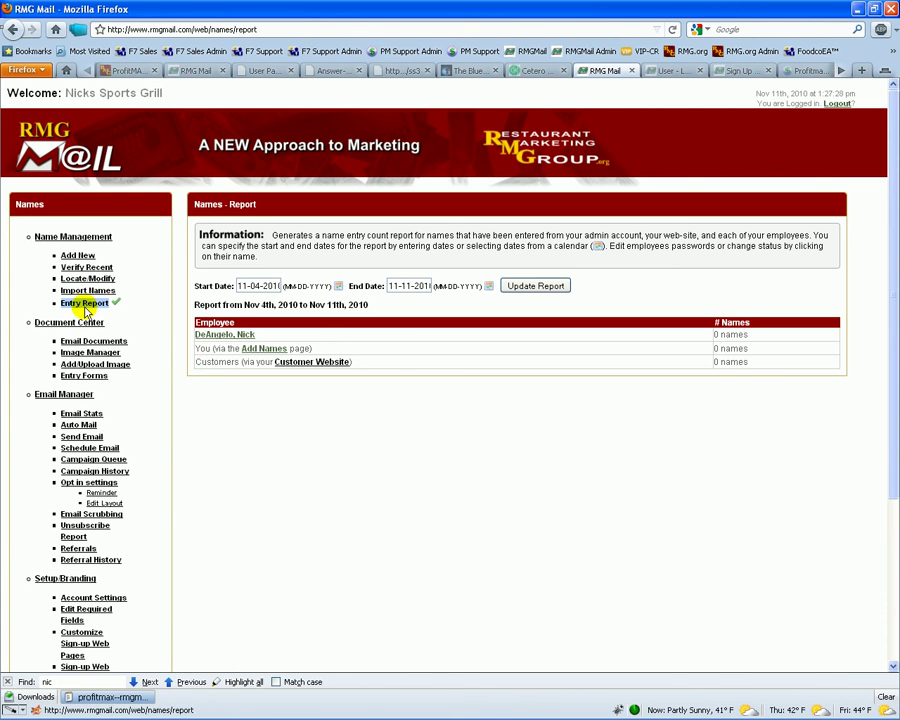